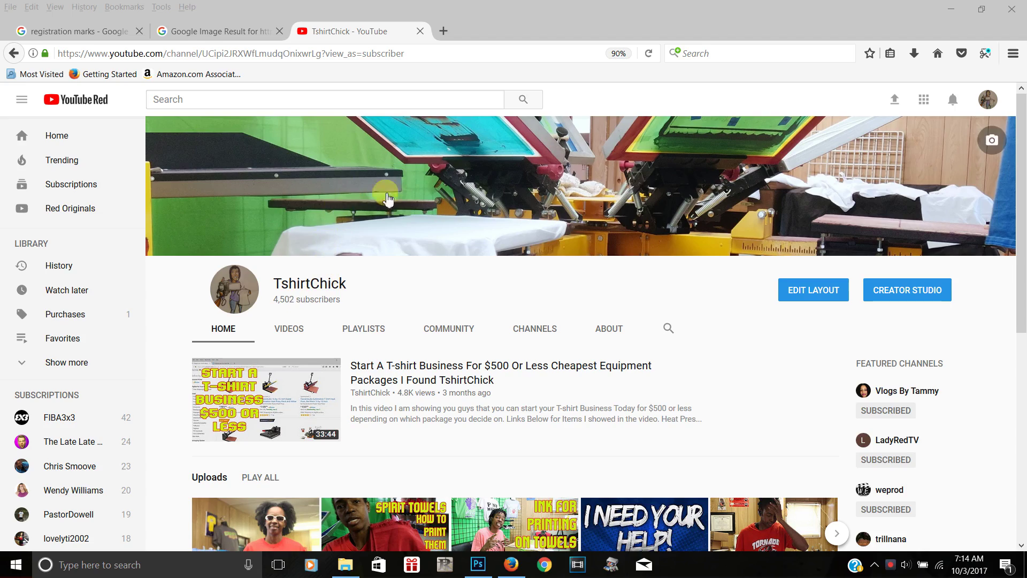
Step: Switch to Photoshop and hide the Tiger-head-solo layer
click(955, 14)
click(482, 568)
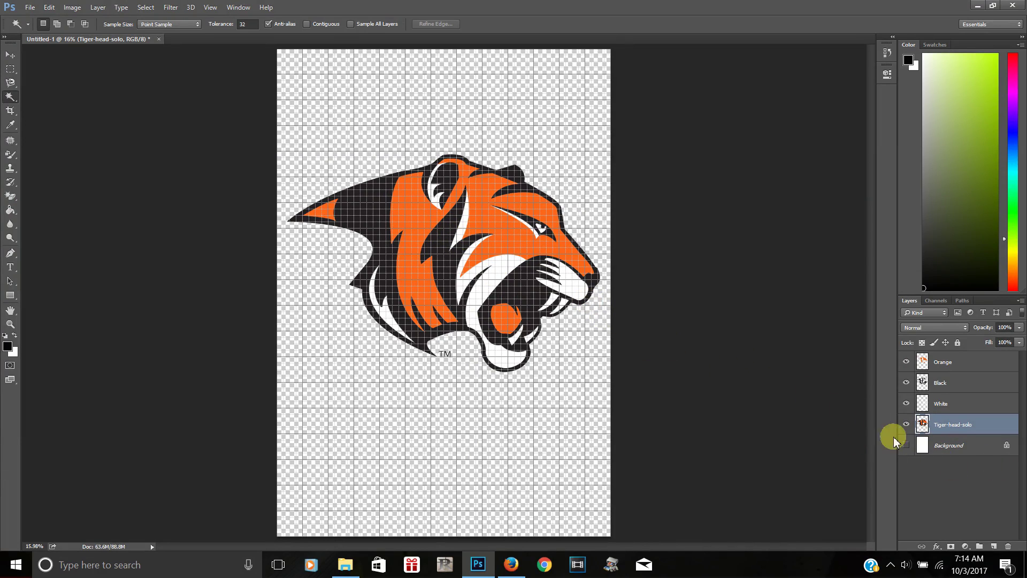
click(906, 424)
Step: Check the colour separations by hiding the White, Black and Orange layers and showing them again
click(906, 404)
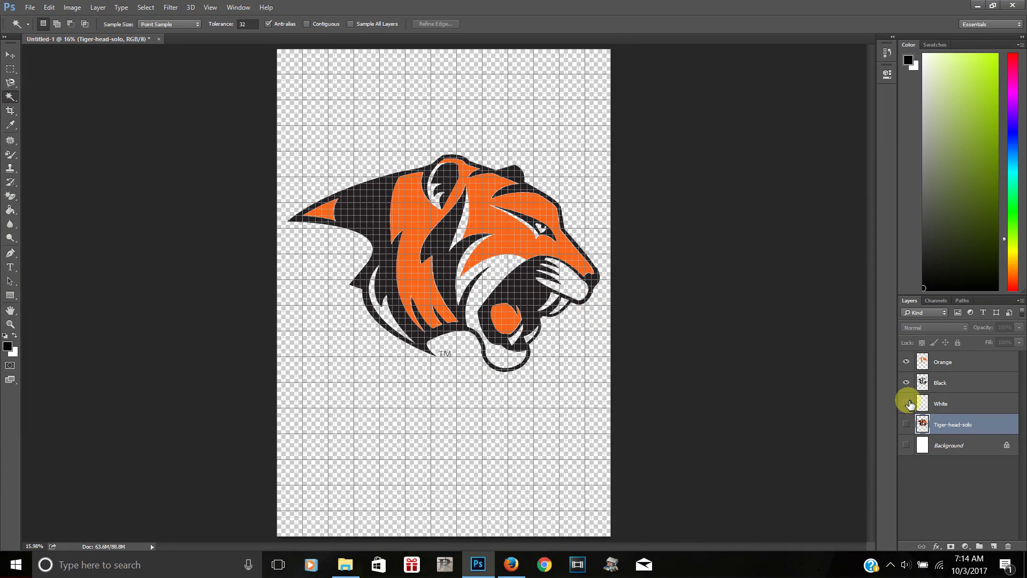
click(907, 383)
click(906, 361)
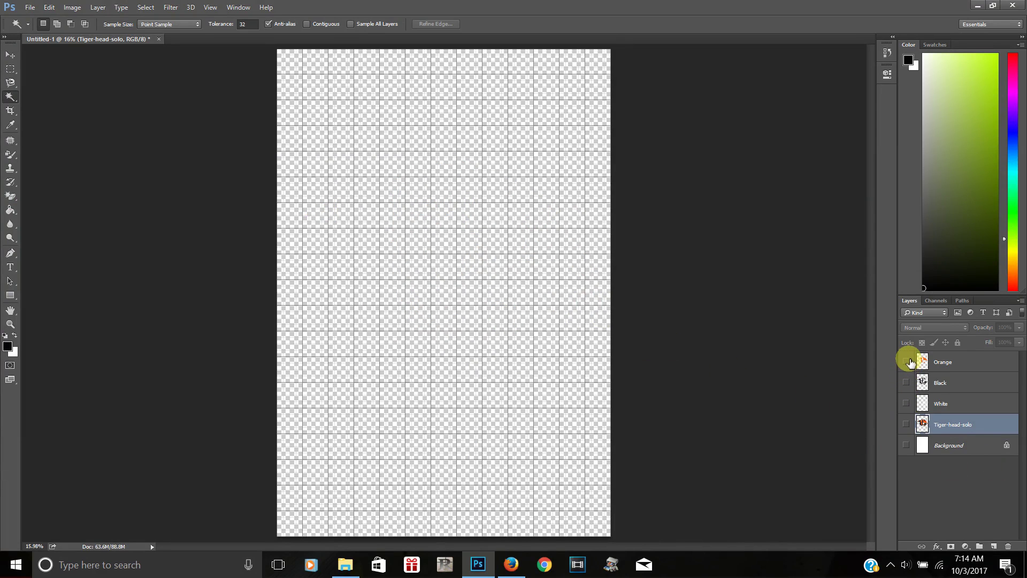
click(906, 362)
click(906, 382)
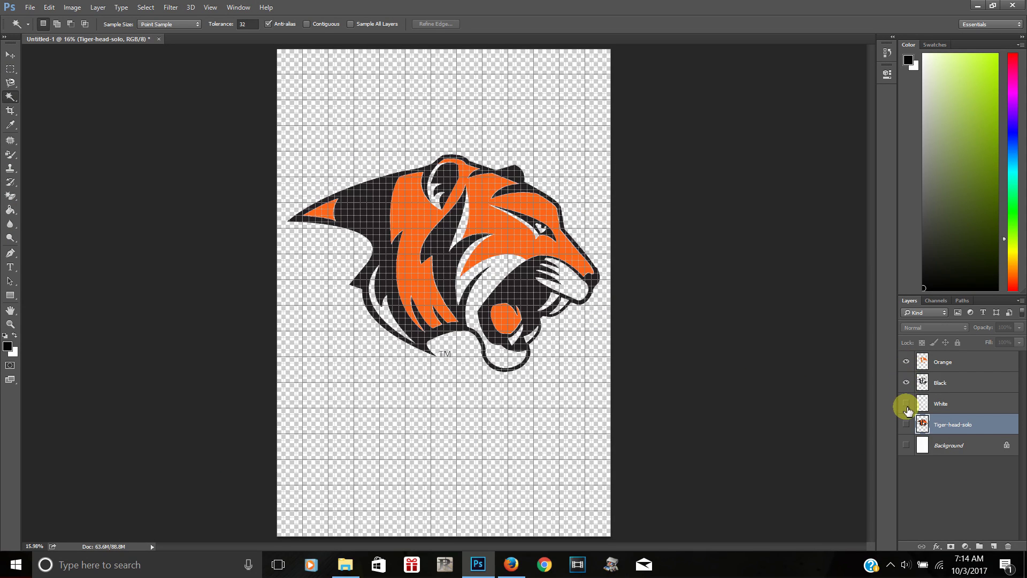
click(906, 405)
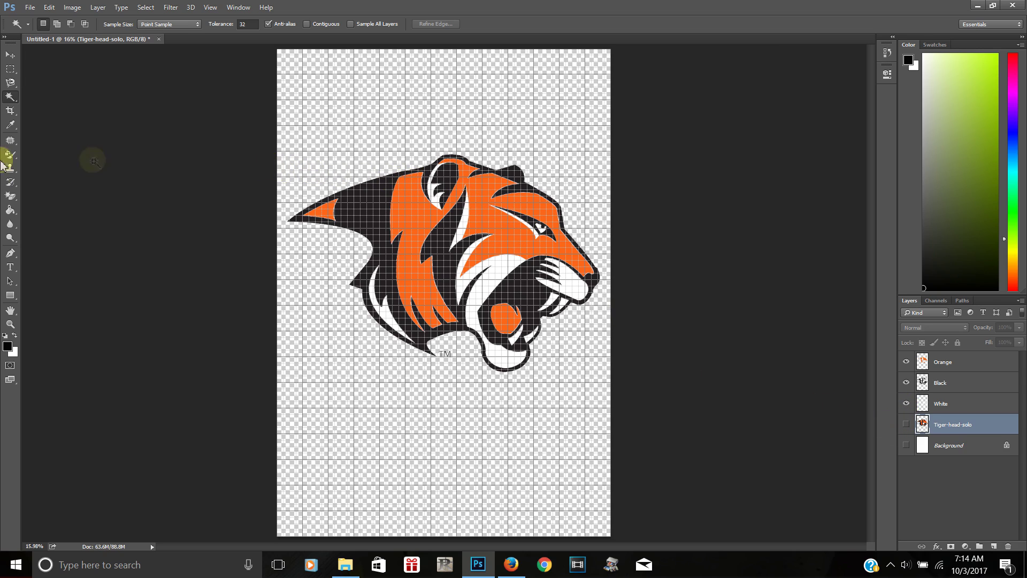
Step: Add a 60 pt "+" text mark centred above the tiger's head and set its font to Segoe UI Bold
click(10, 267)
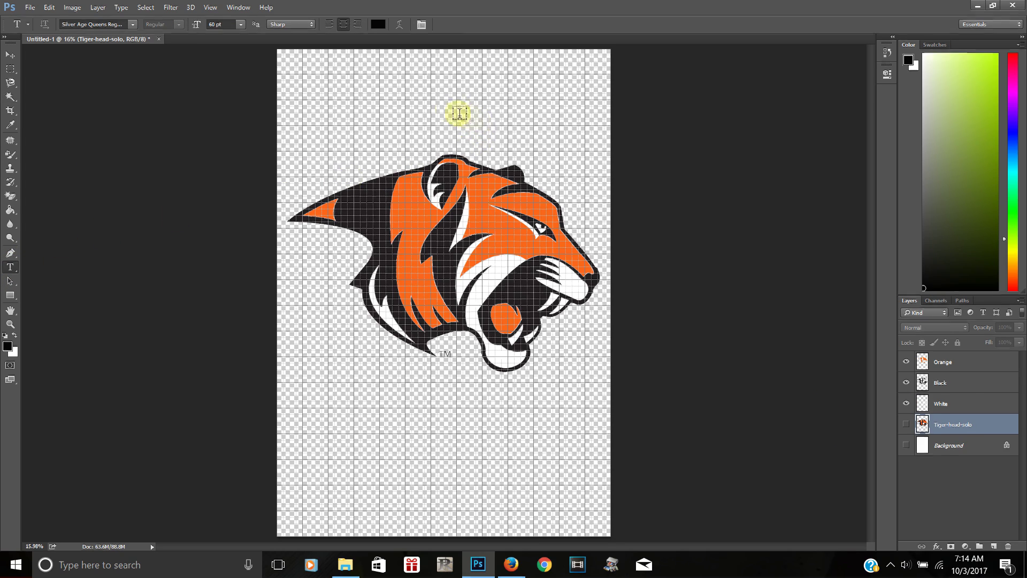
click(443, 102)
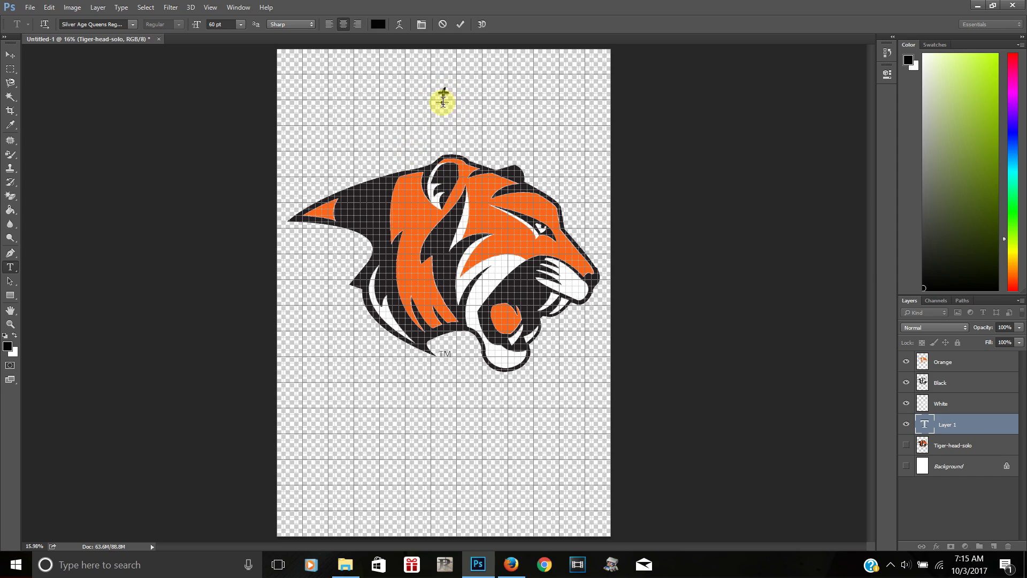
drag(436, 133, 446, 157)
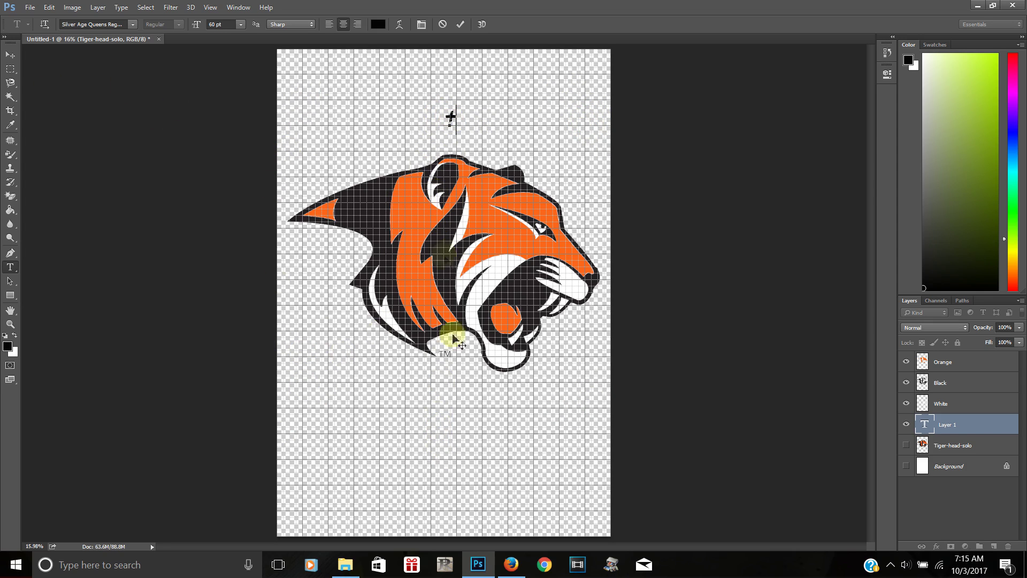
click(907, 425)
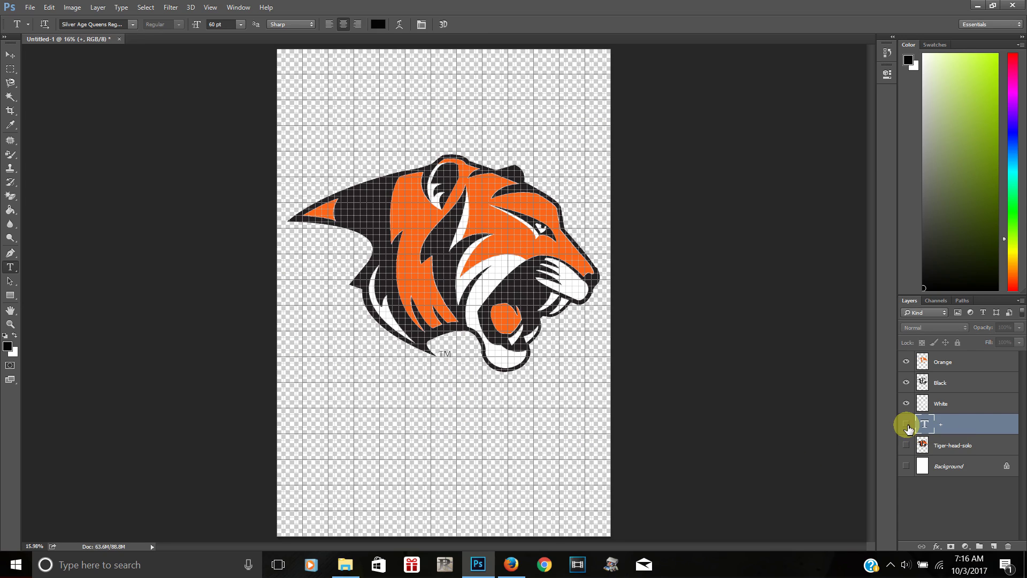
click(906, 425)
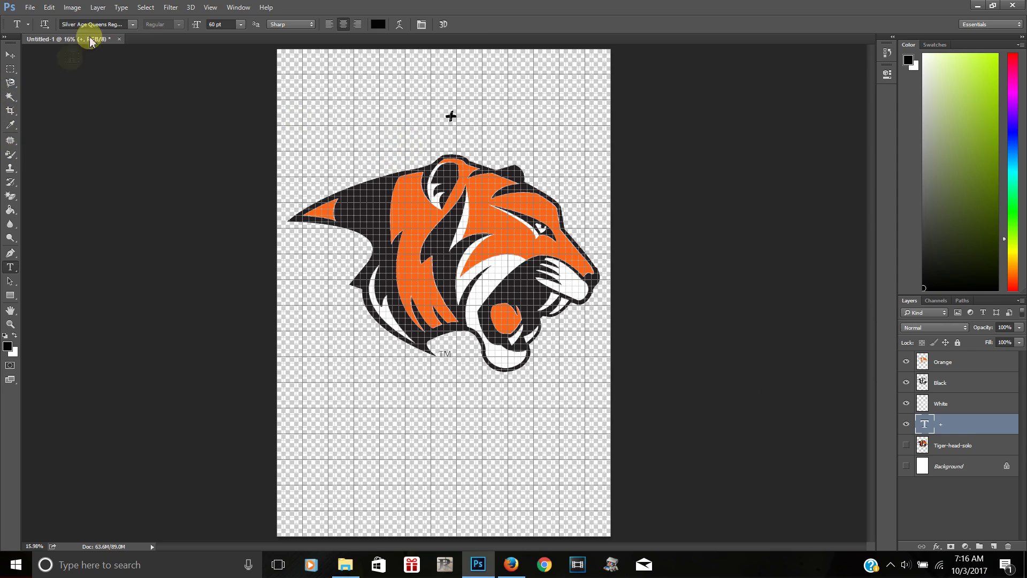
click(132, 25)
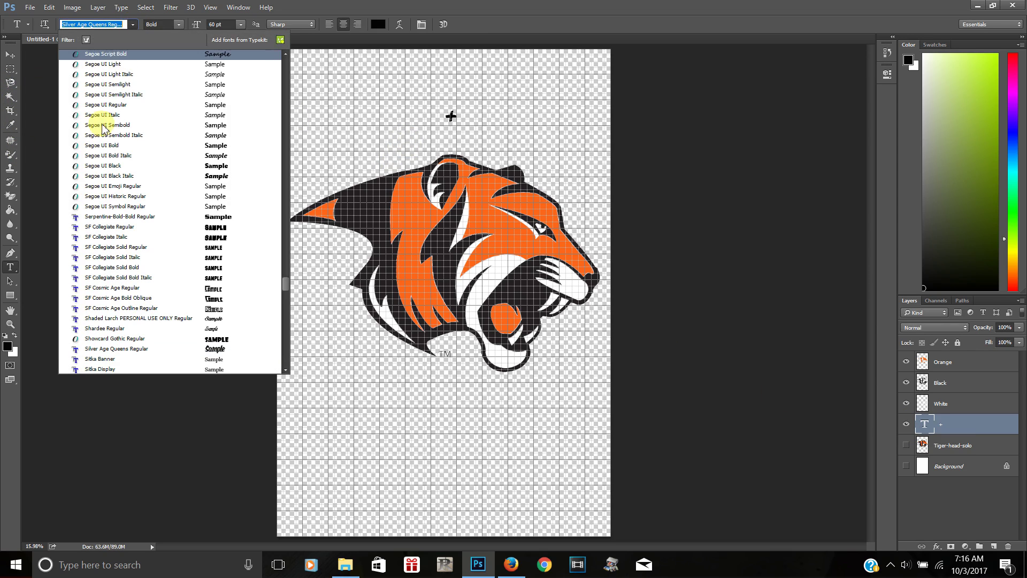
click(112, 146)
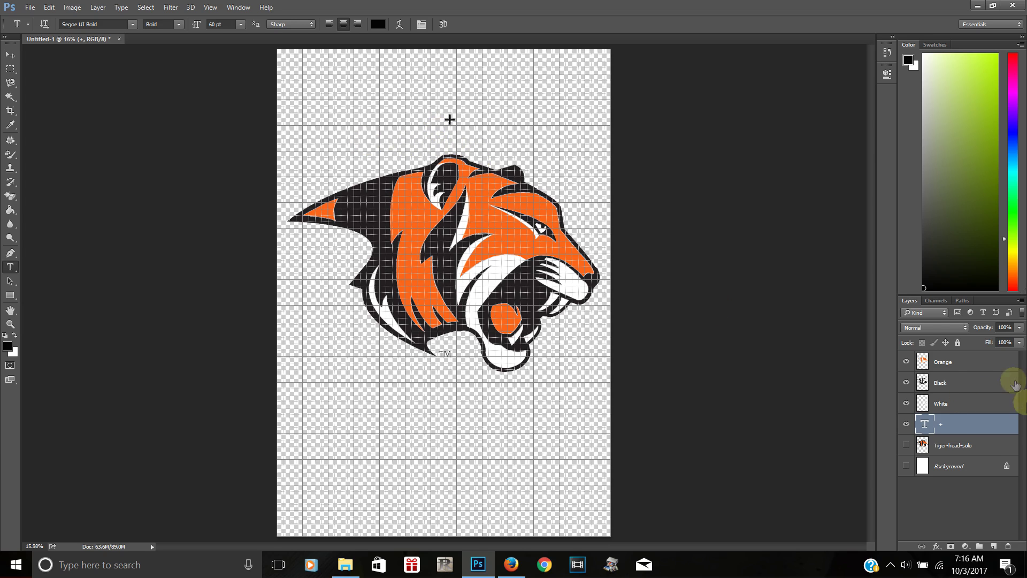
Step: Duplicate the "+" text layer and move the copy straight down below the tiger's head
right_click(928, 424)
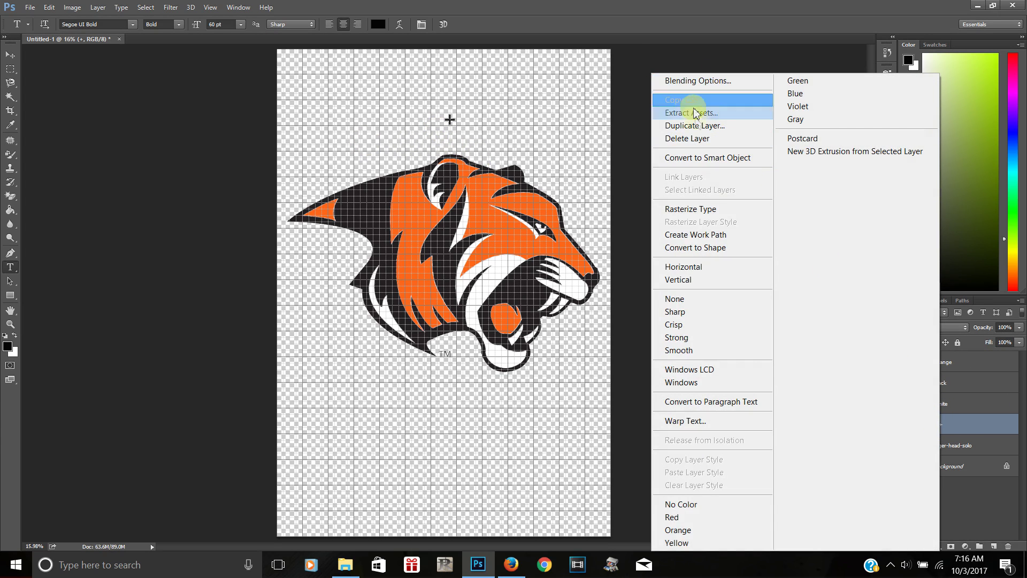
click(693, 125)
click(903, 204)
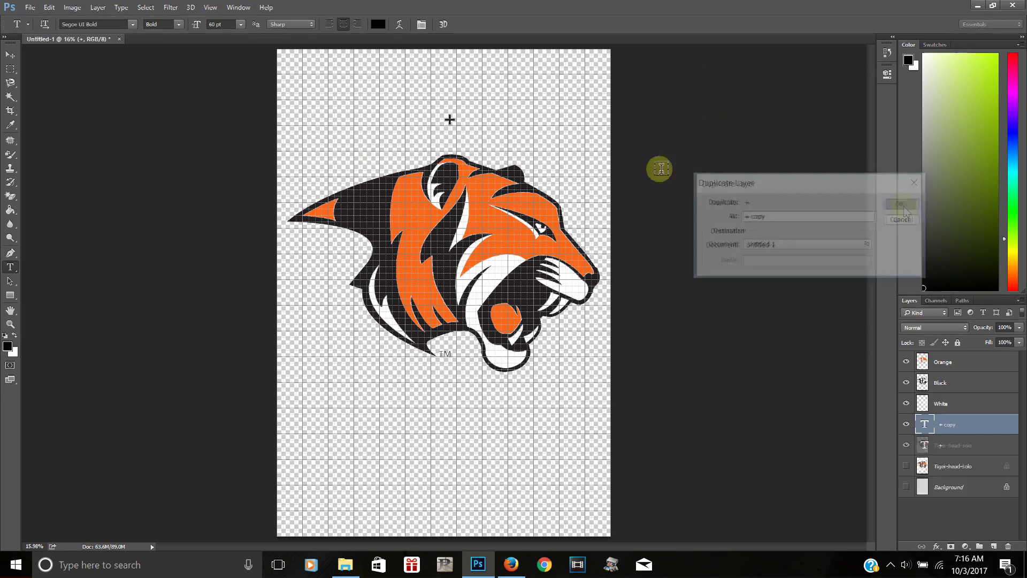
click(10, 55)
drag(450, 119, 449, 417)
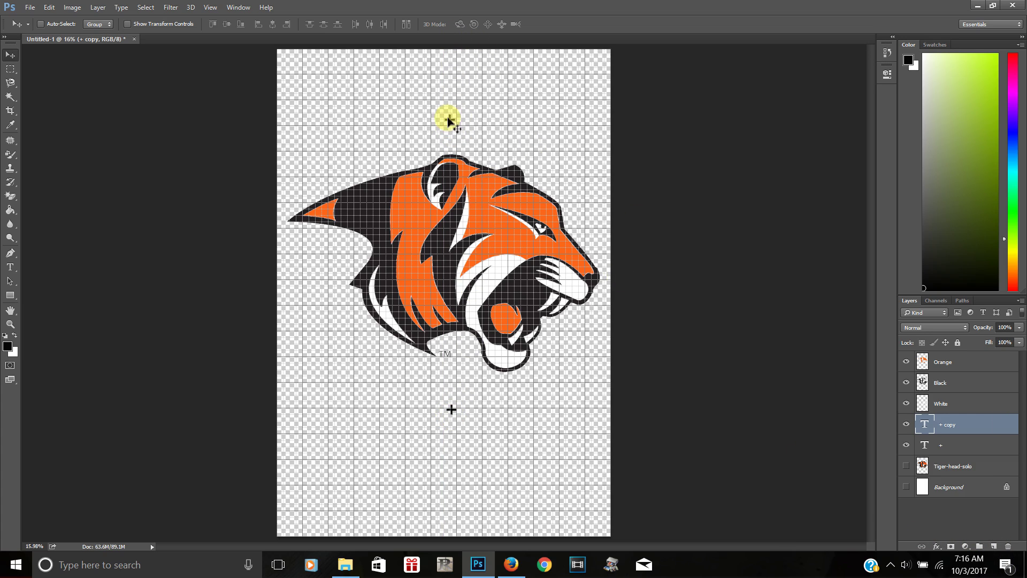
Step: Nudge the original "+" mark above the tiger into line with the lower one, then delete its layer
click(942, 445)
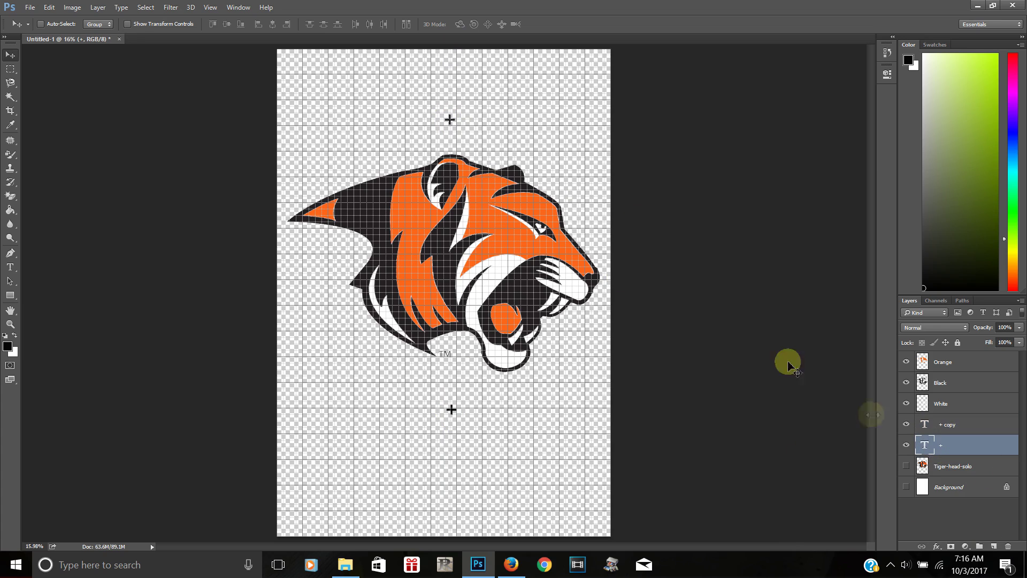
drag(443, 113, 443, 118)
click(946, 445)
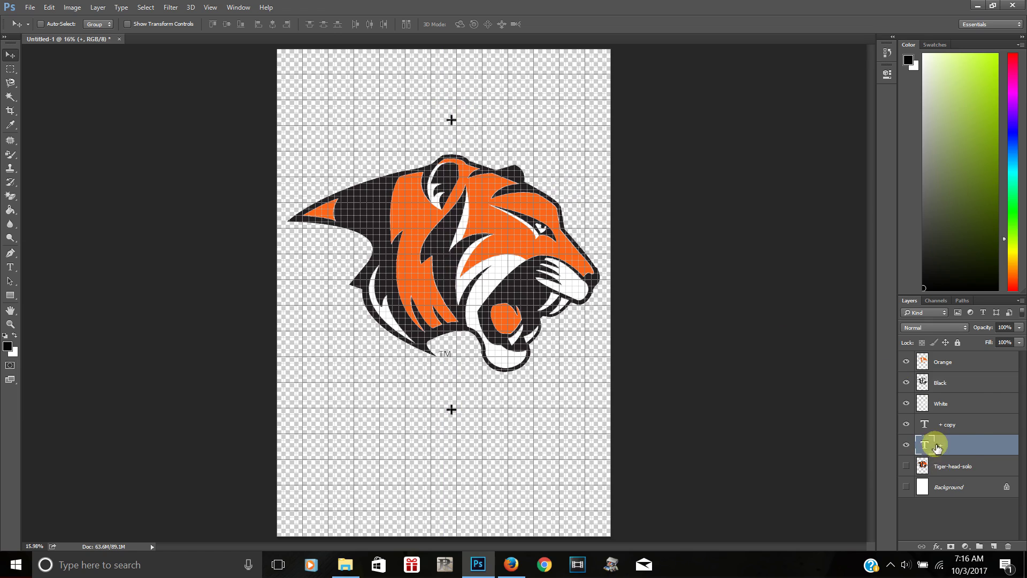
key(Delete)
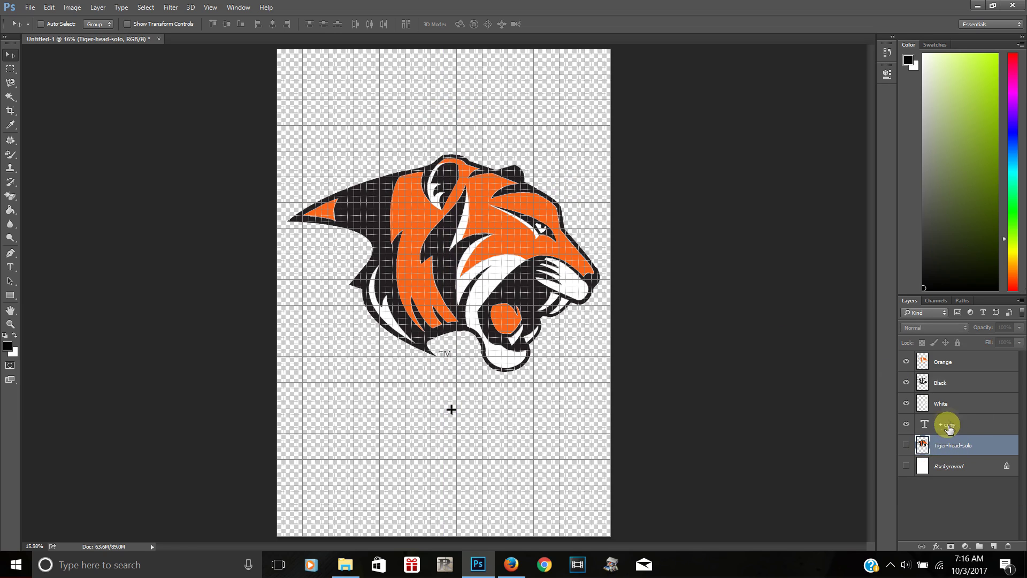
Step: Duplicate the "+ copy" layer and move the duplicate straight up above the tiger's head
click(948, 426)
right_click(949, 428)
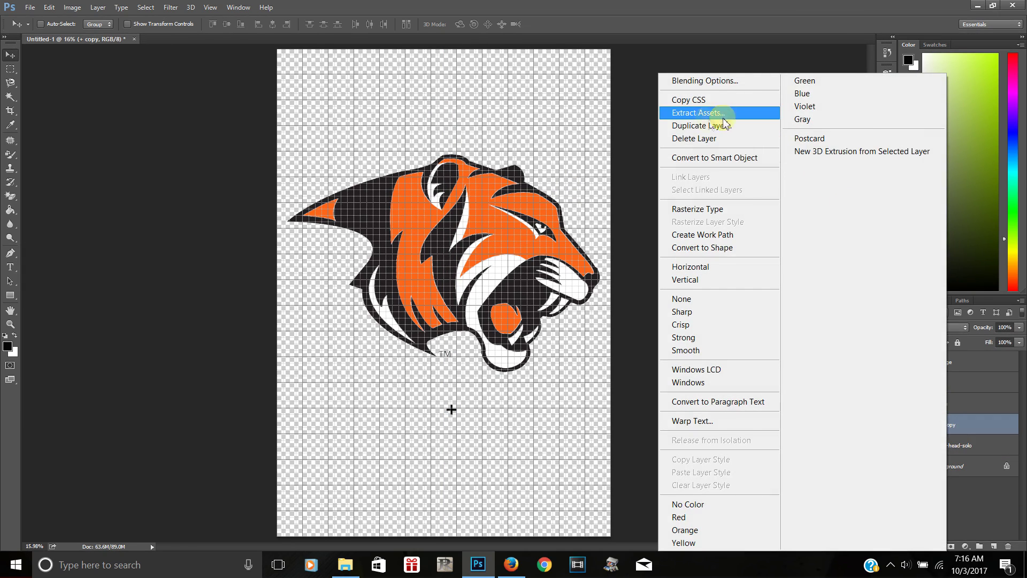
click(707, 126)
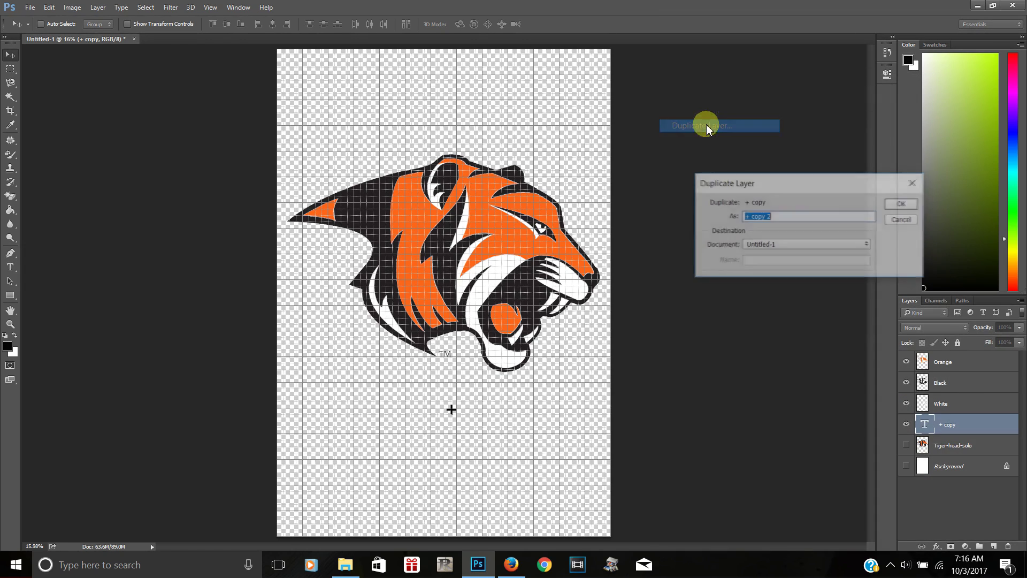
click(903, 204)
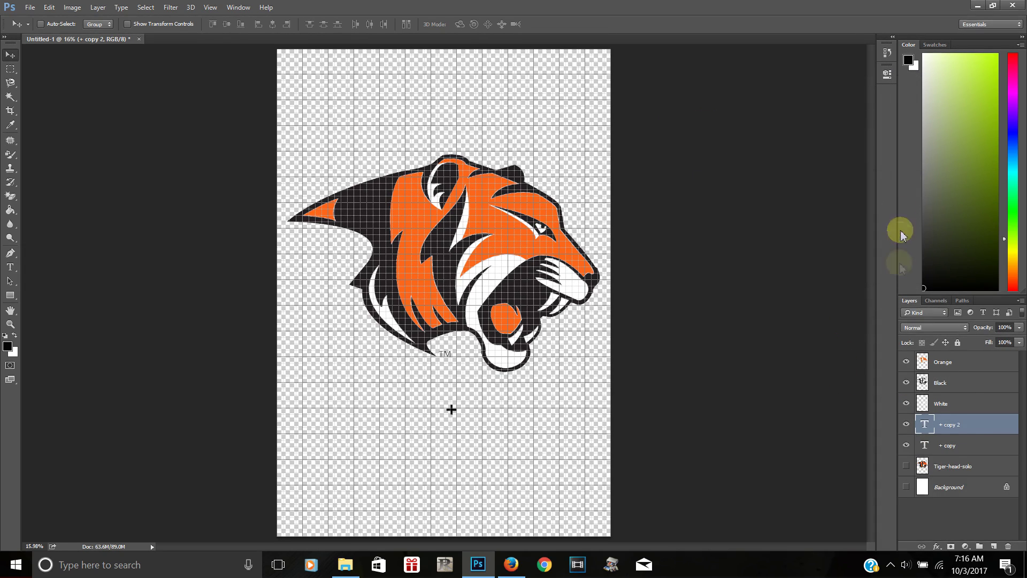
right_click(951, 430)
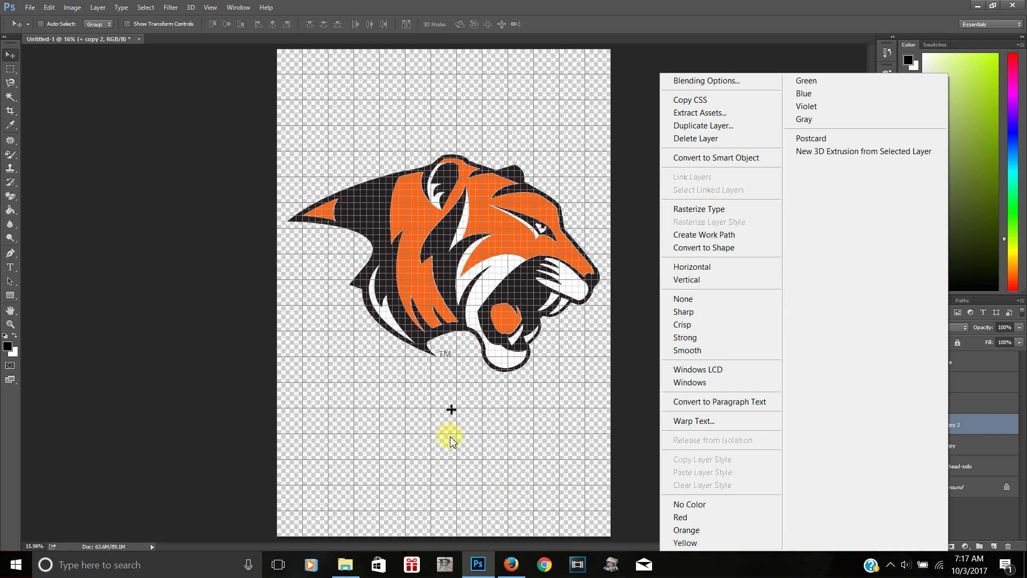
click(741, 542)
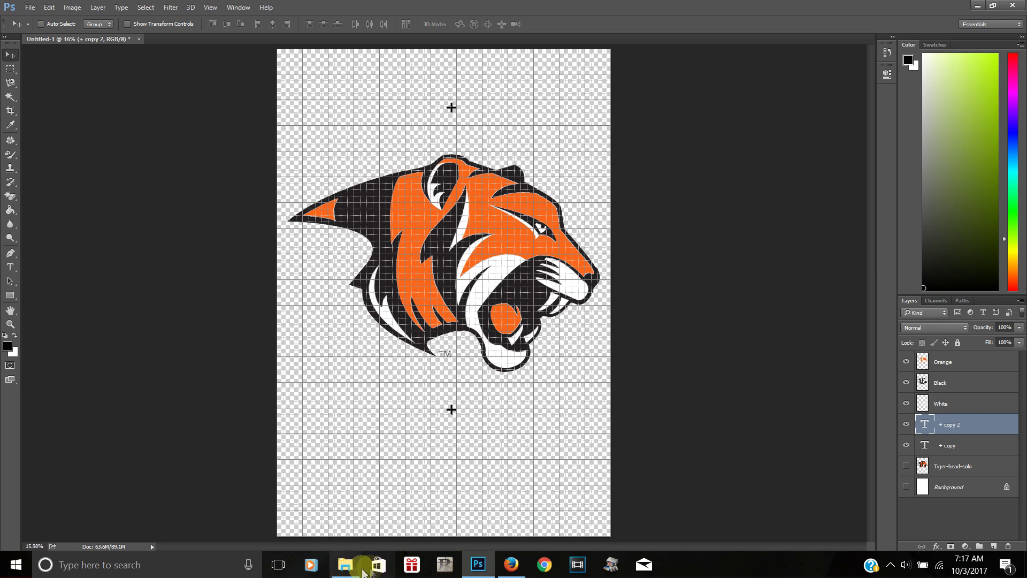
Step: Switch to Firefox and examine the Google image results for registration marks, opening an example of four common mark styles
click(524, 559)
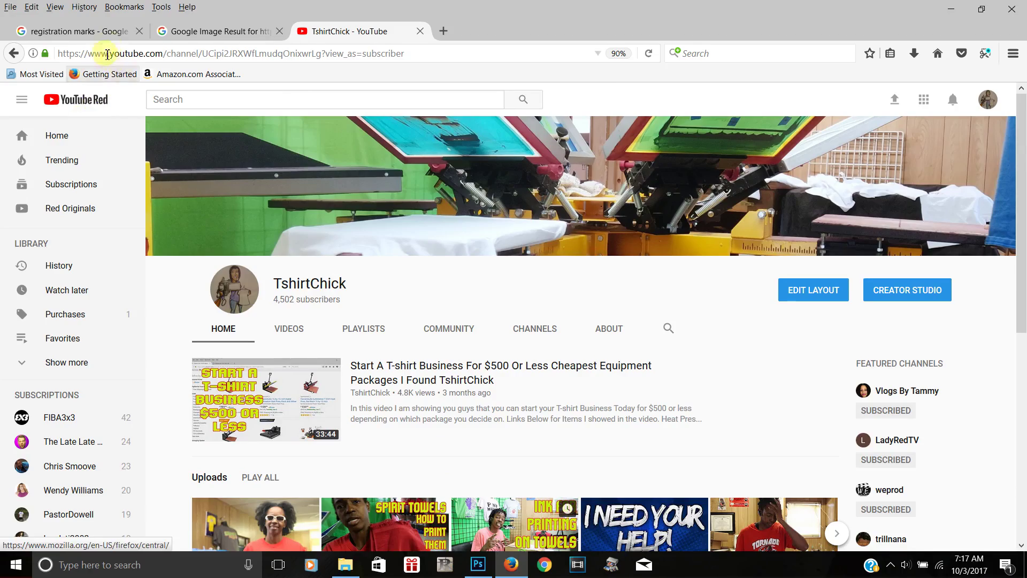
click(80, 31)
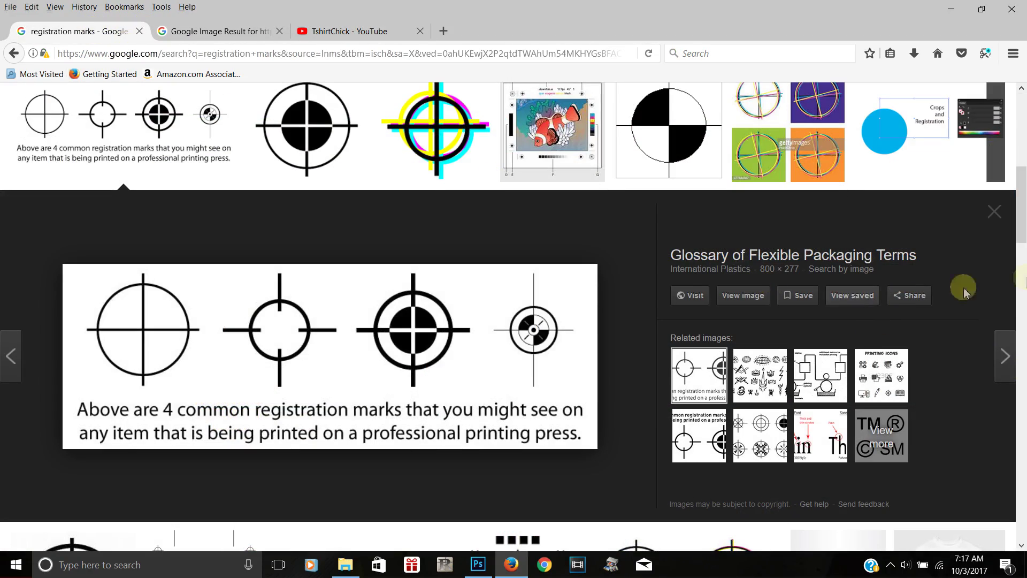
click(994, 212)
drag(1021, 234, 1022, 150)
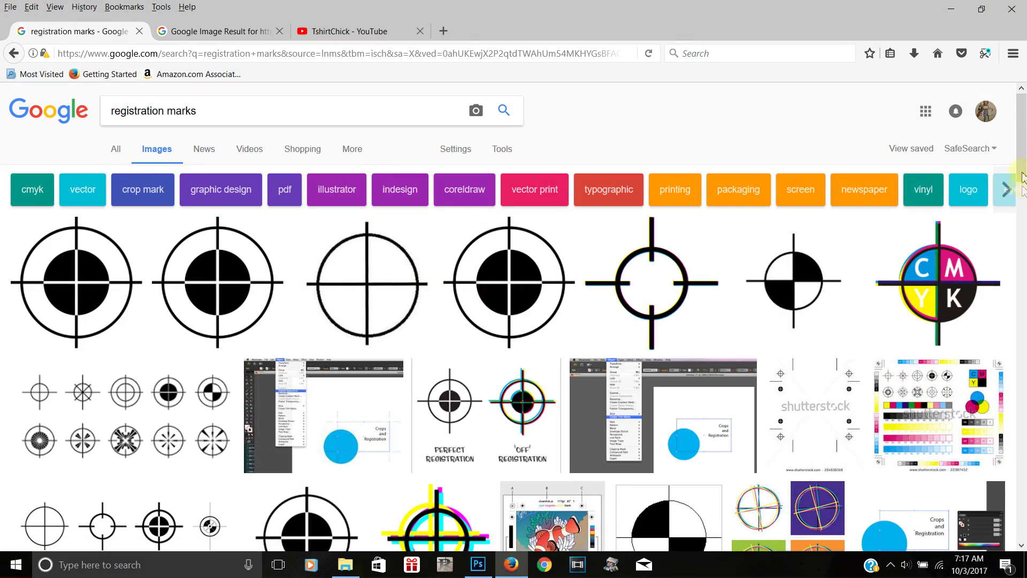
drag(1020, 156, 1022, 104)
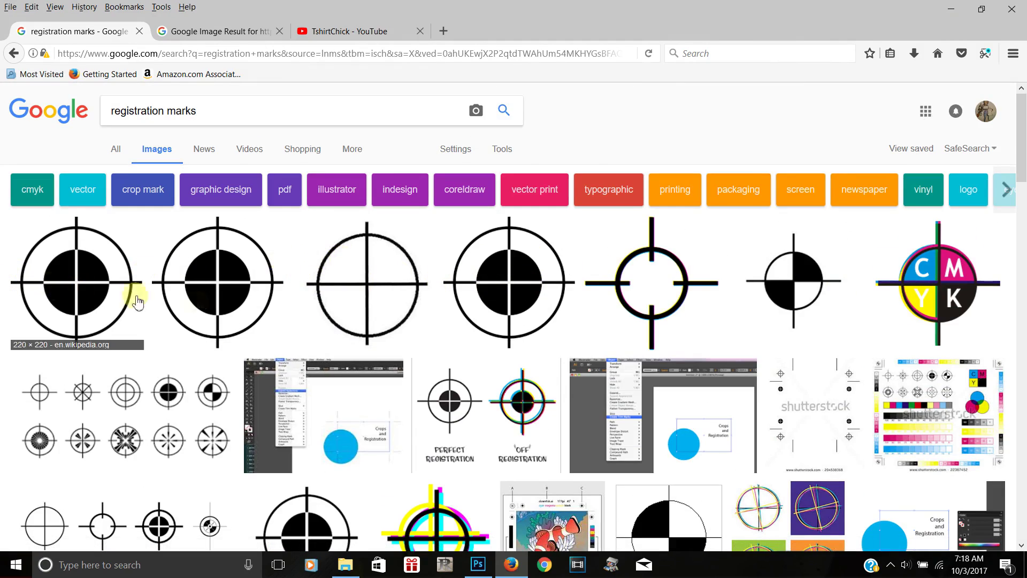
drag(1022, 131, 1022, 225)
click(590, 204)
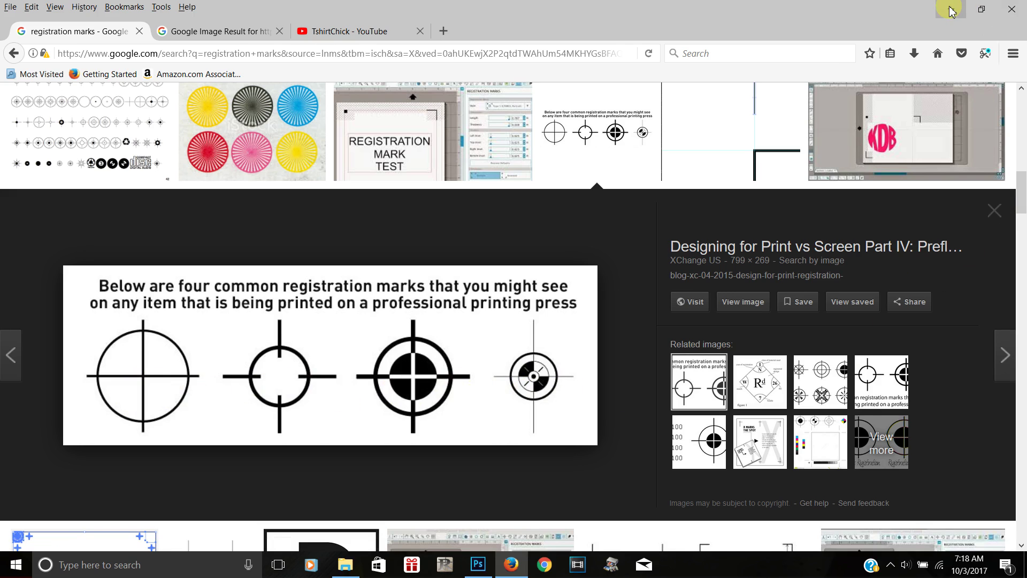
Step: Return to Photoshop and place the 1024px-Common_Registration_Mark.svg file as an embedded image
click(478, 565)
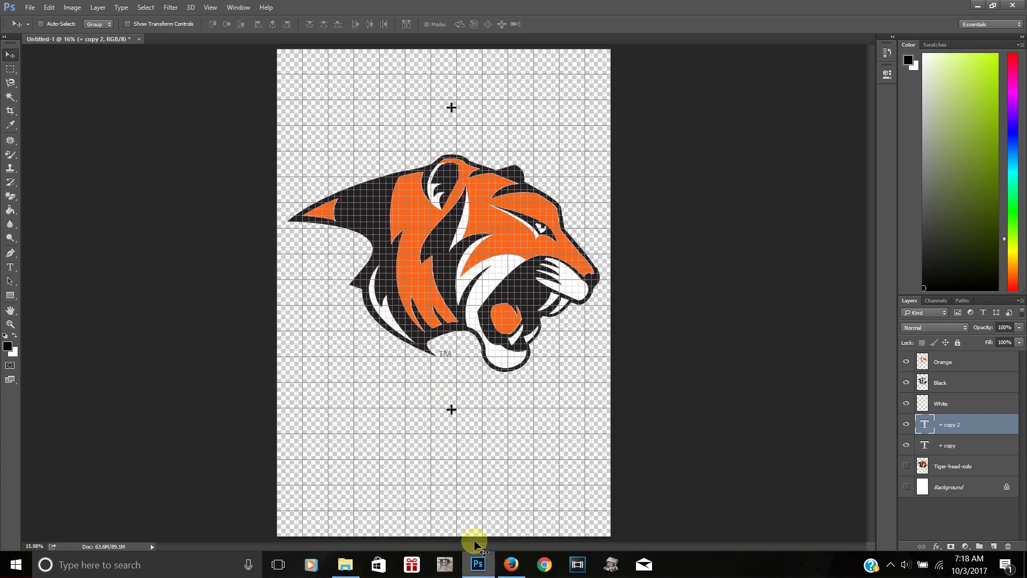
click(30, 7)
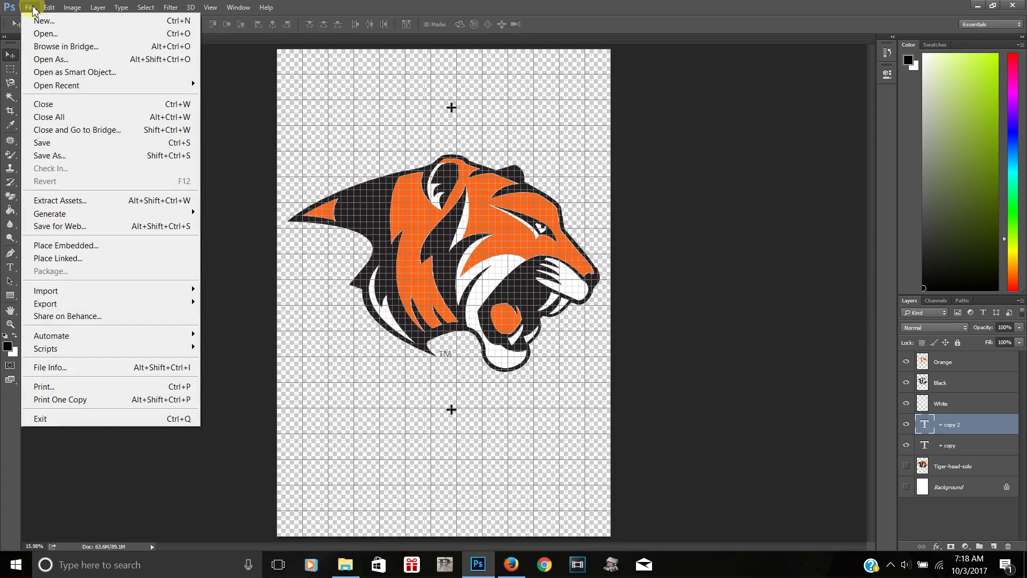
click(64, 246)
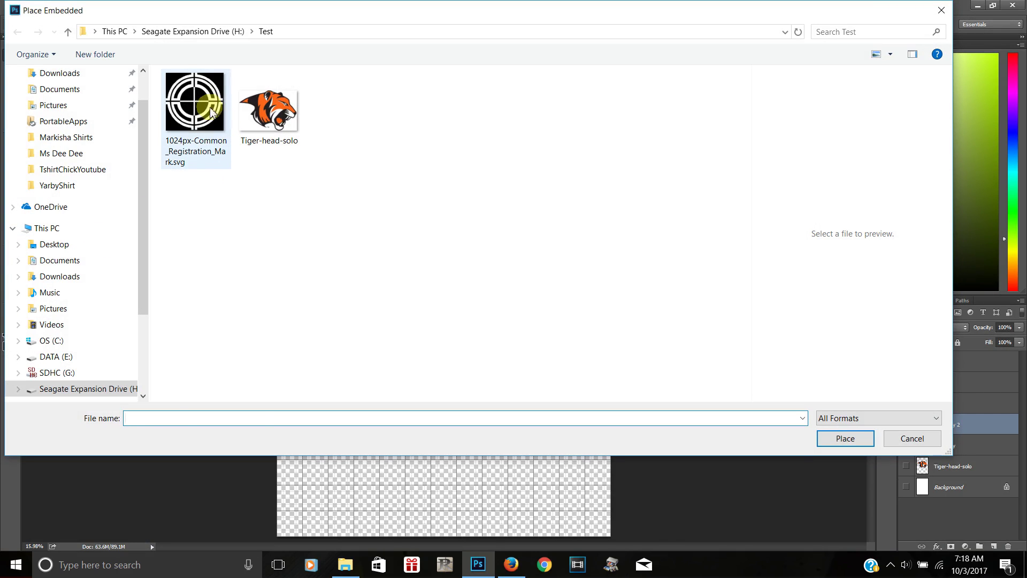
click(205, 103)
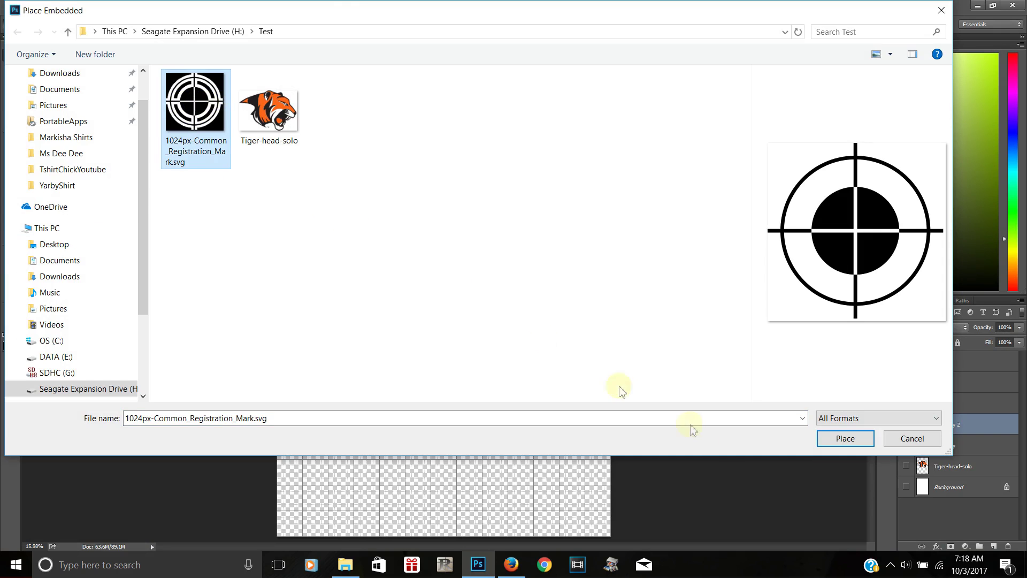
click(851, 445)
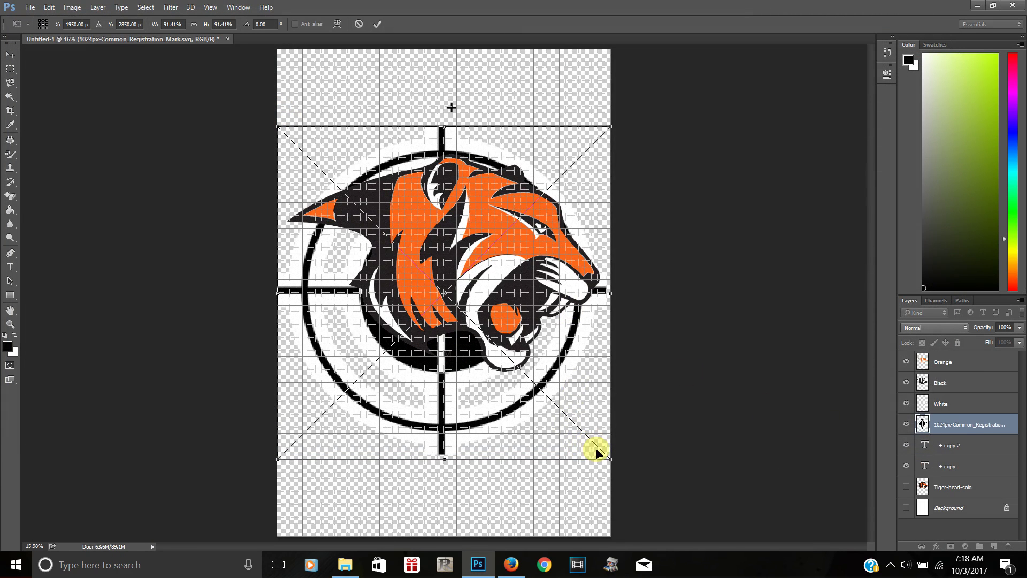
Step: Scale the placed registration mark down to about 6% and position it near the canvas's upper-left corner
drag(610, 458, 304, 169)
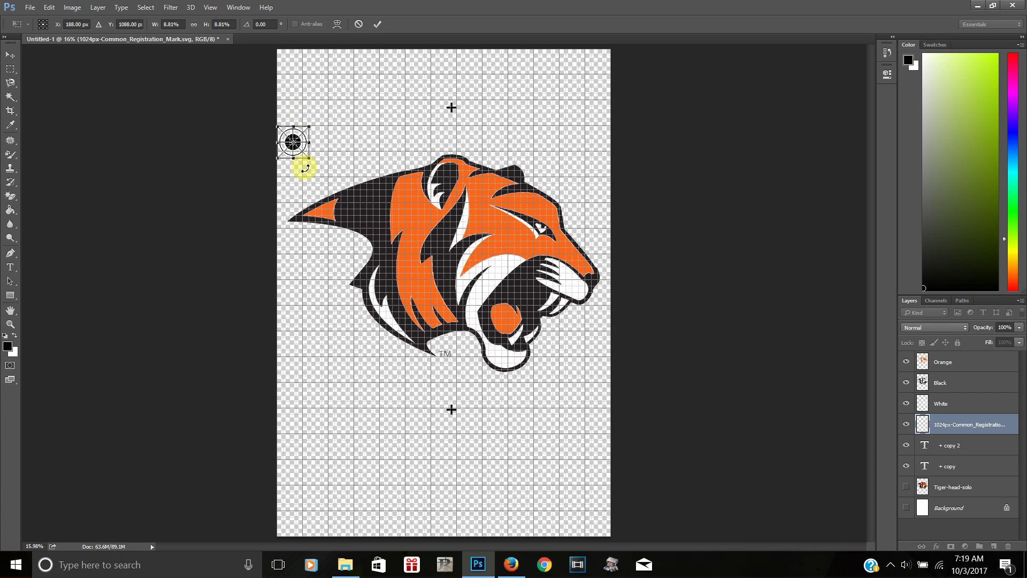
drag(309, 157, 311, 98)
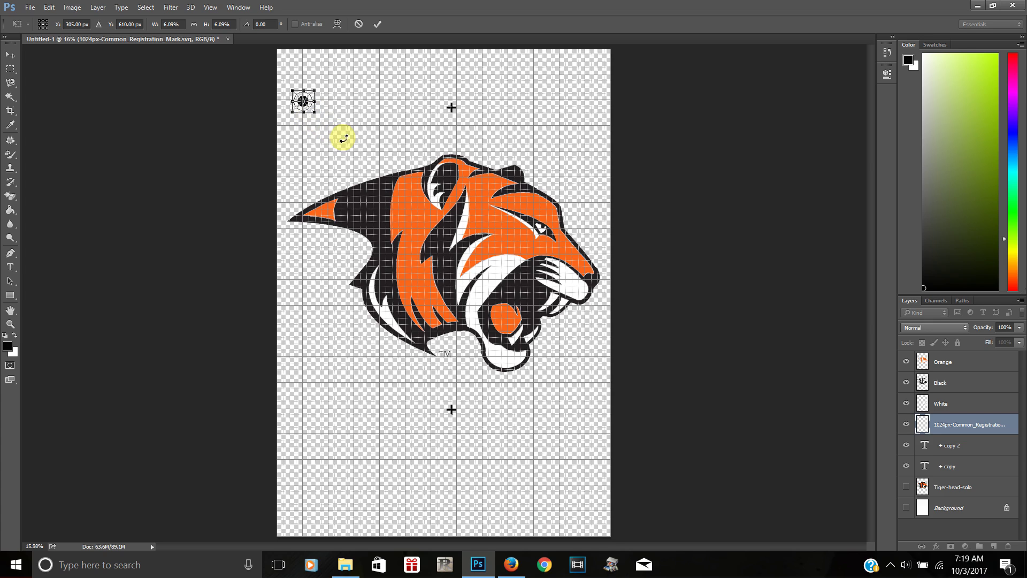
key(Return)
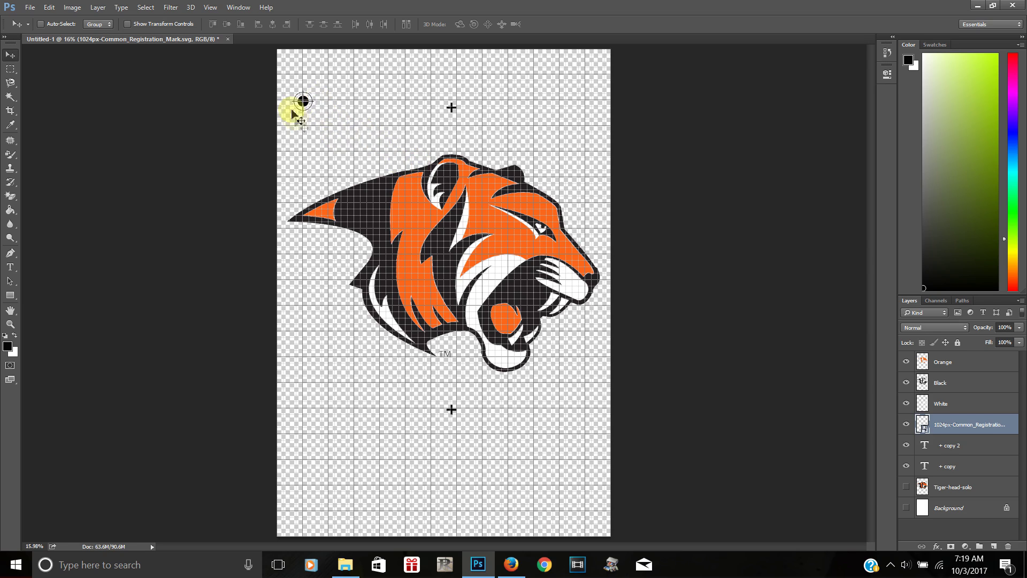
Step: Duplicate the registration mark layer and move the copy straight across to the canvas's upper-right corner
right_click(946, 429)
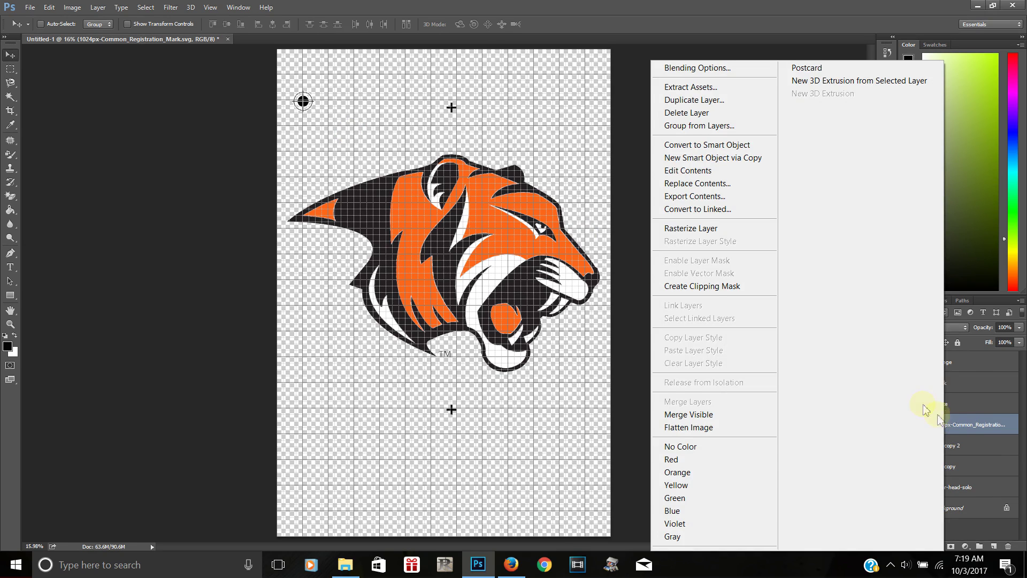
click(694, 100)
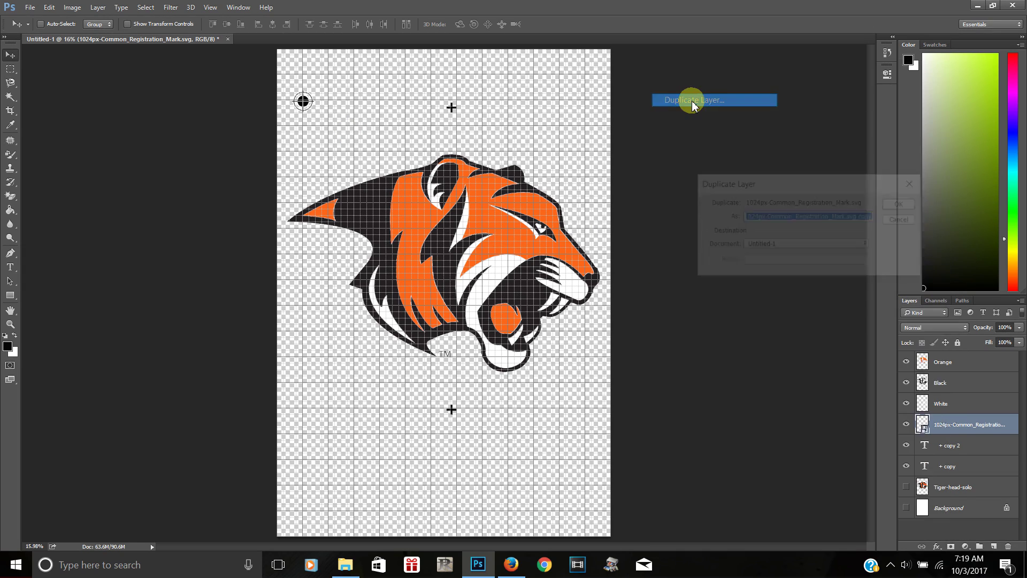
click(904, 205)
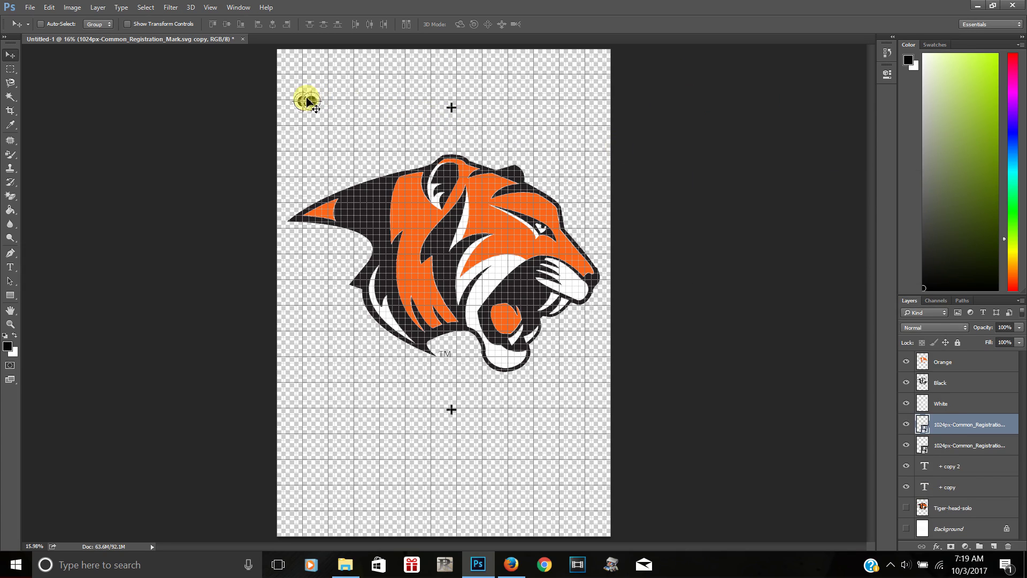
drag(307, 101, 593, 103)
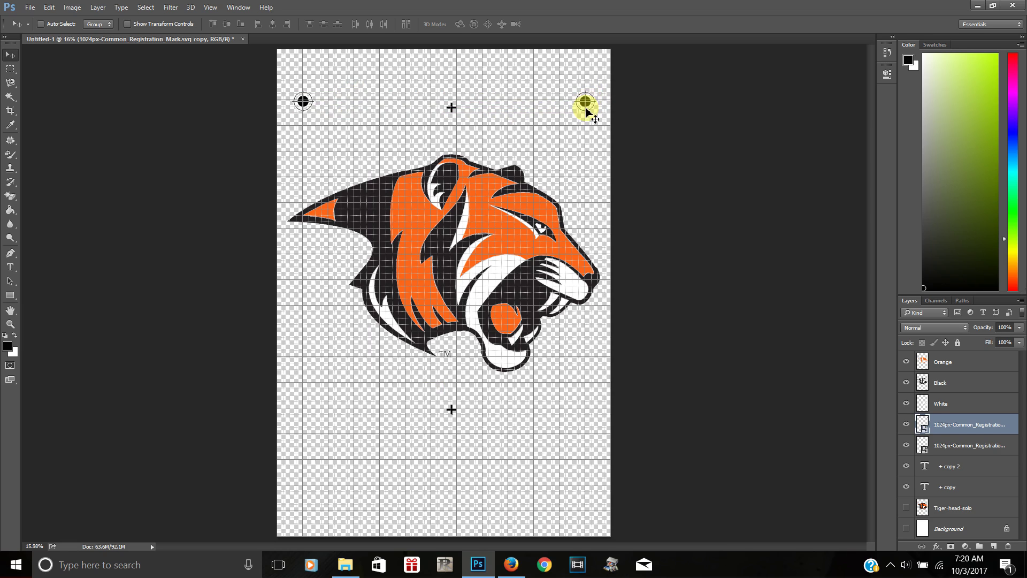
Step: Duplicate the upper-right registration mark and move the copy down to the area below and right of the tiger
right_click(949, 428)
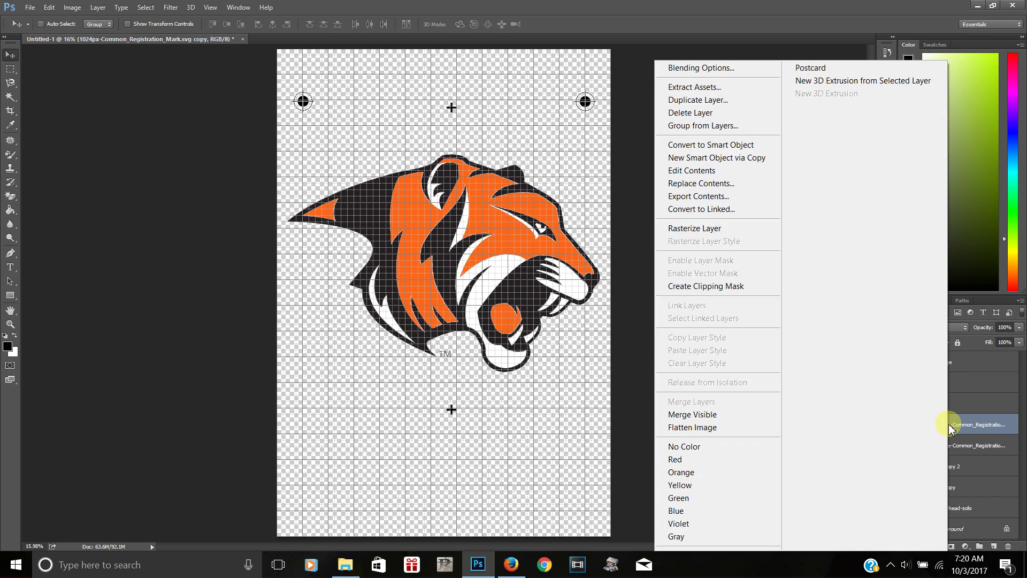
click(709, 101)
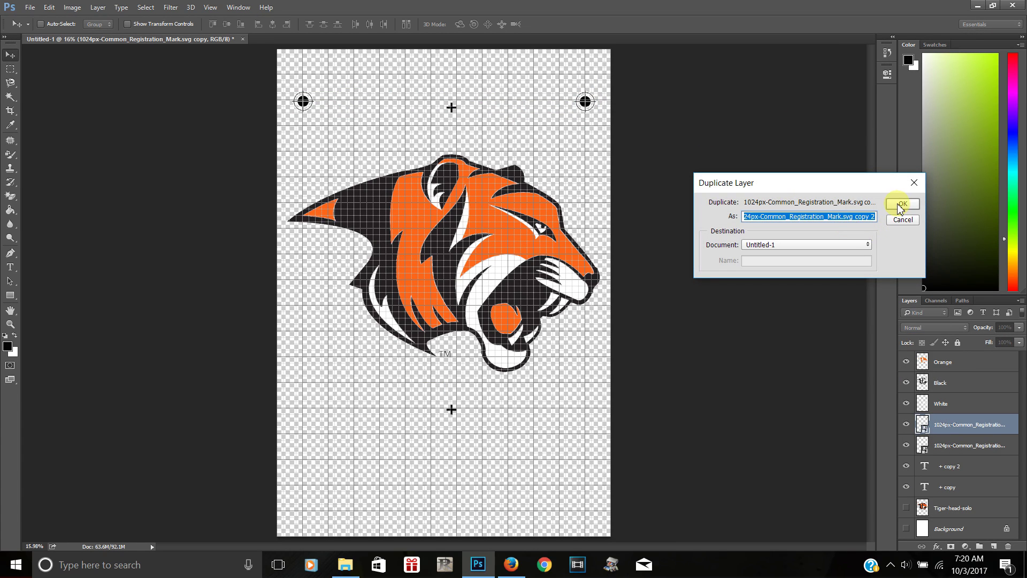
click(901, 207)
drag(587, 103, 587, 420)
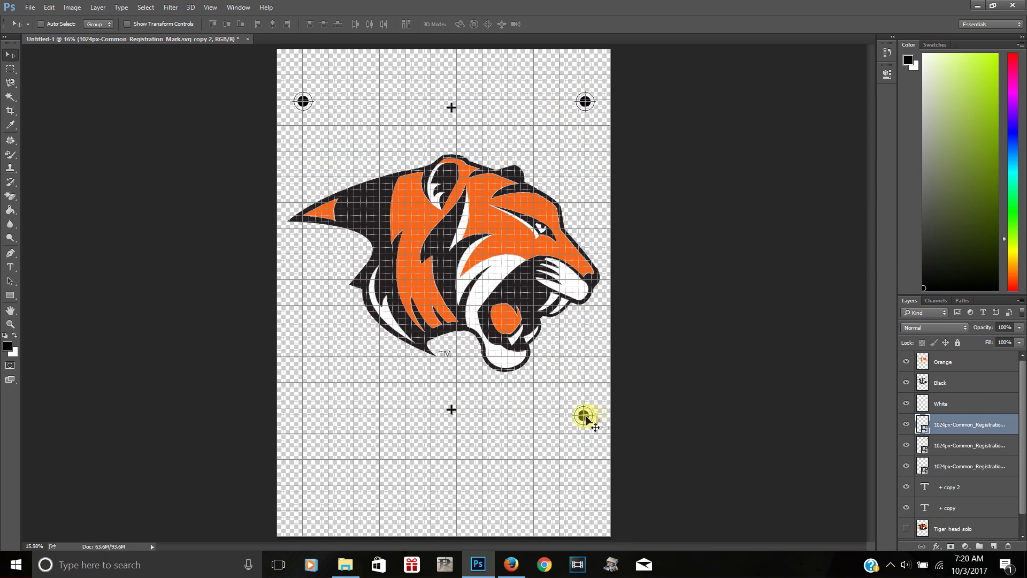
Step: Duplicate the lower-right registration mark and move the copy across below the upper-left mark
right_click(945, 427)
click(694, 102)
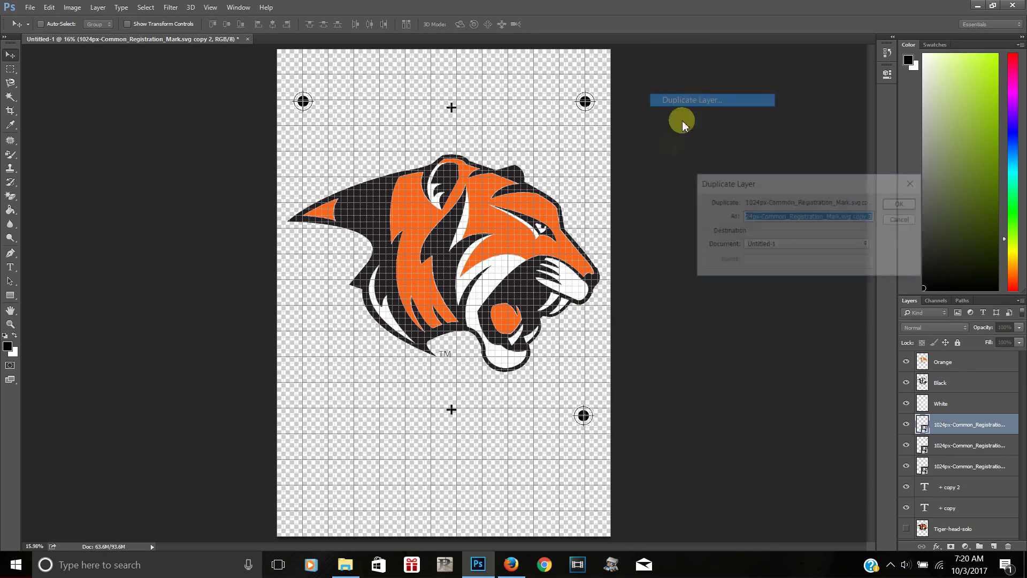
click(899, 203)
drag(587, 418, 301, 423)
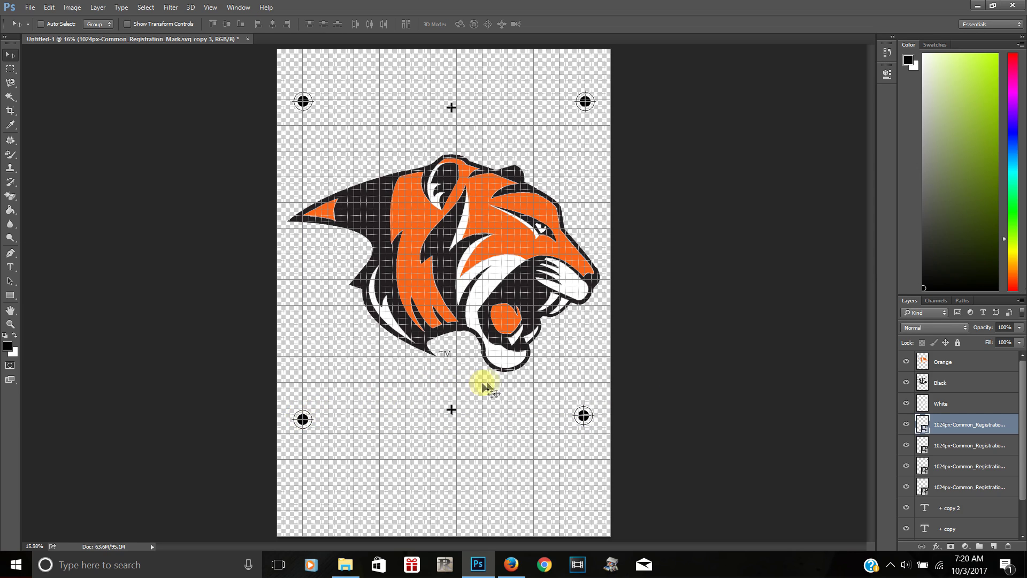
Step: Select the White layer and toggle its visibility off and on to examine which areas it covers
click(944, 405)
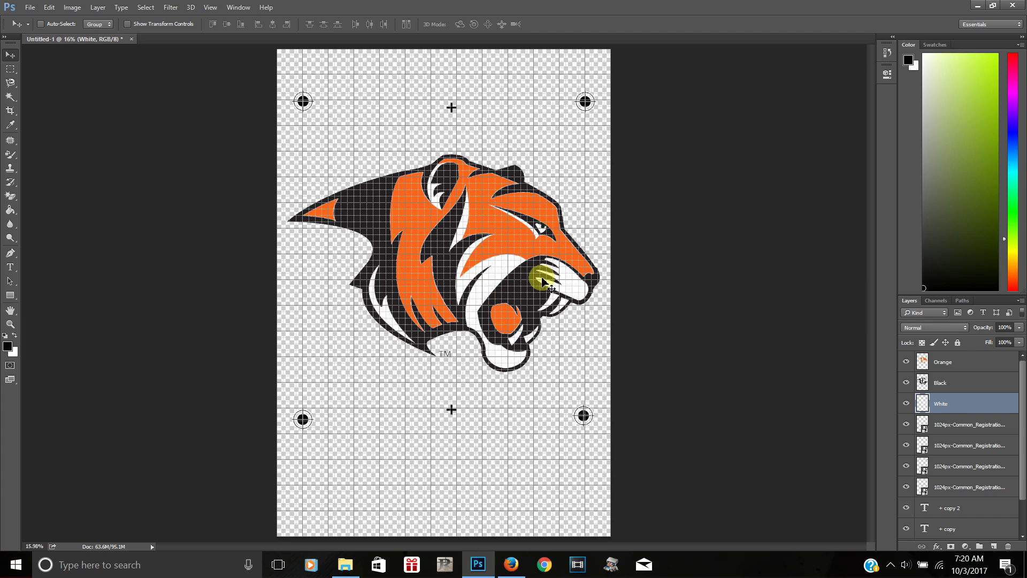
right_click(936, 405)
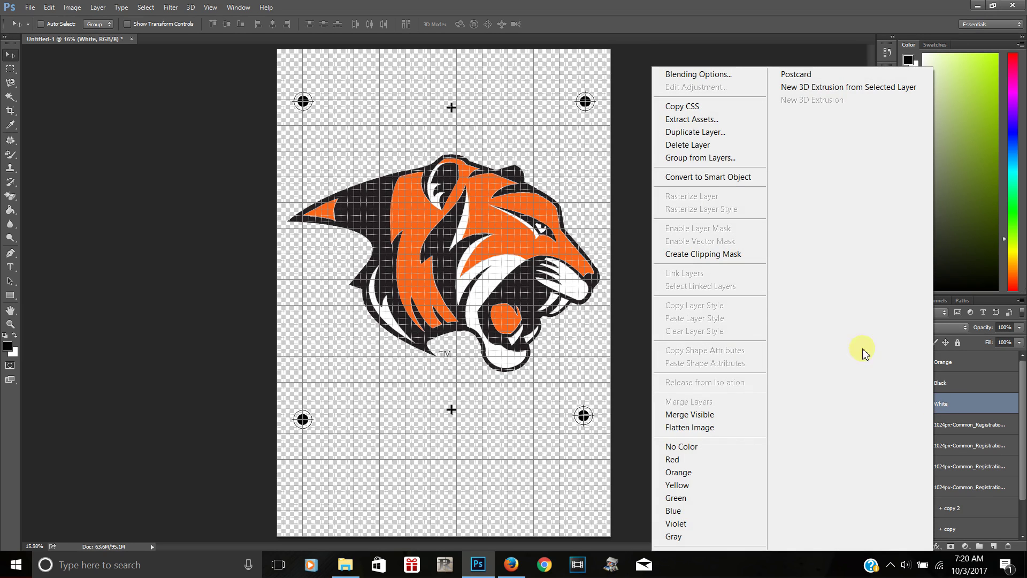
click(963, 402)
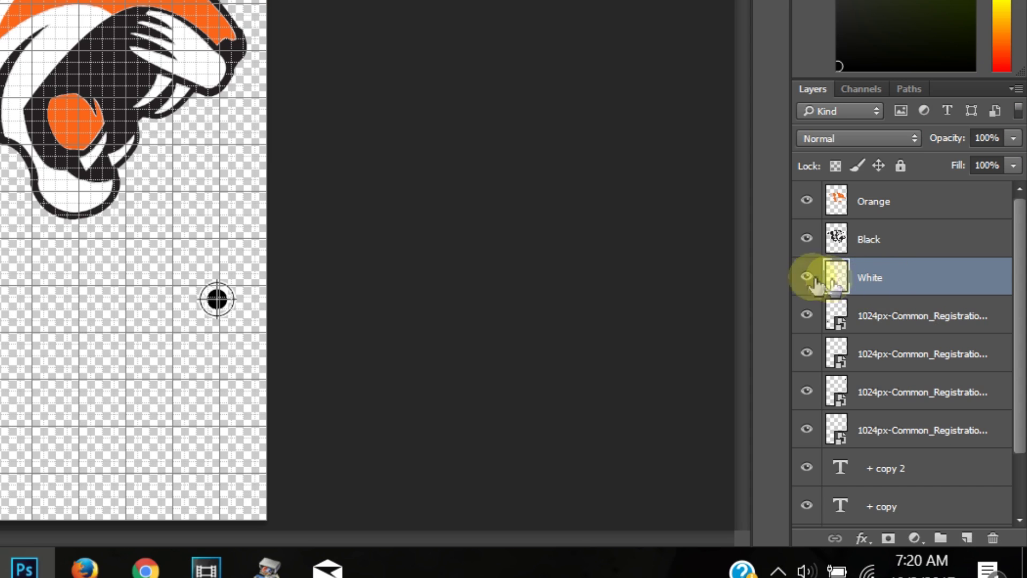
click(807, 279)
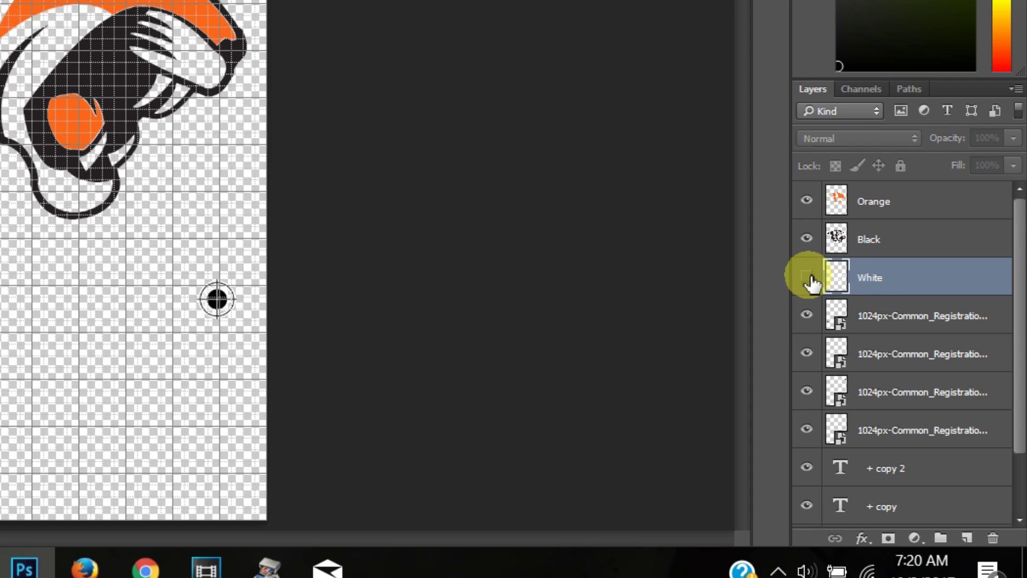
click(807, 279)
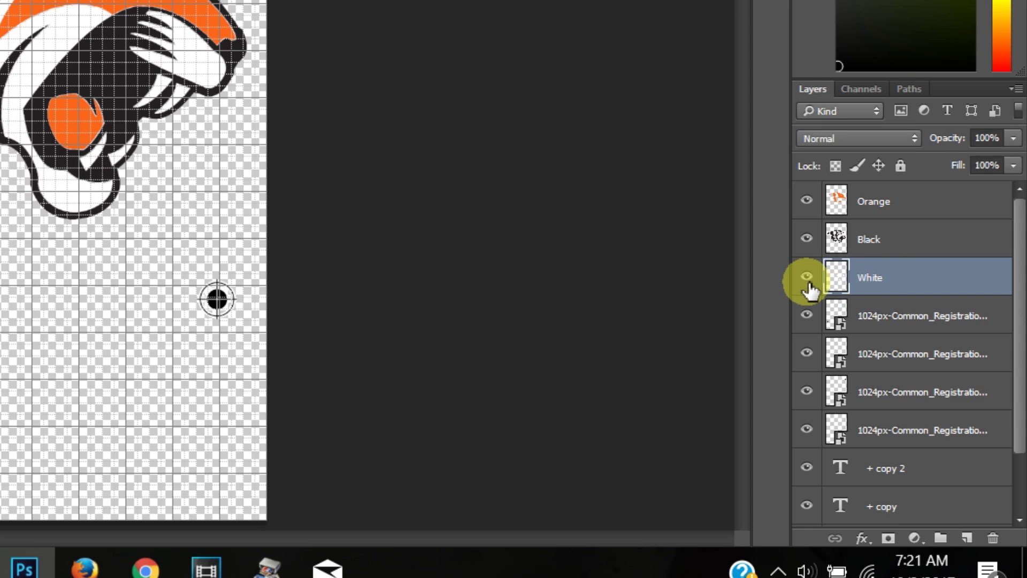
click(807, 277)
click(808, 277)
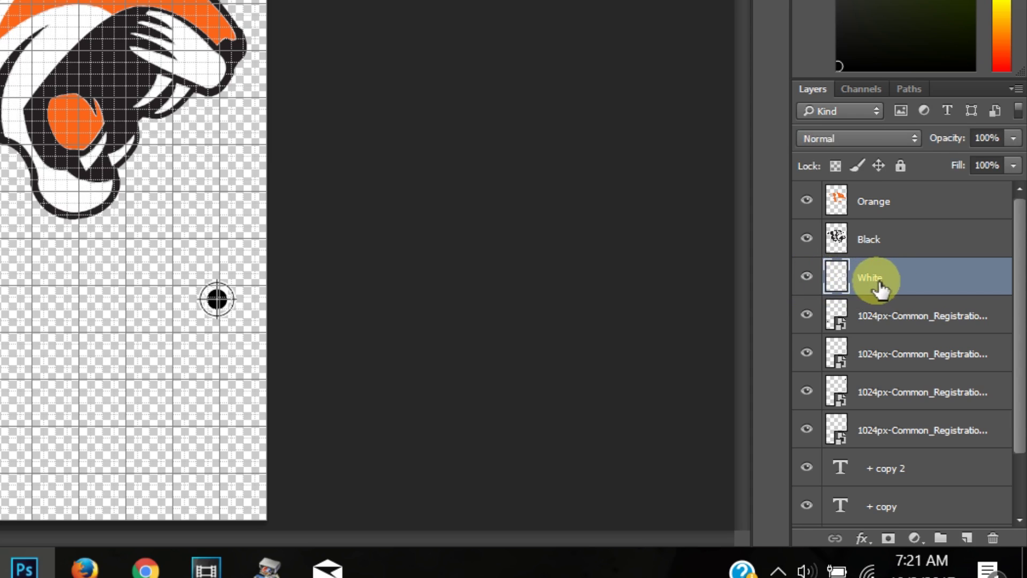
Step: Enable a Color Overlay effect on the White layer and hide the document's grid
right_click(878, 281)
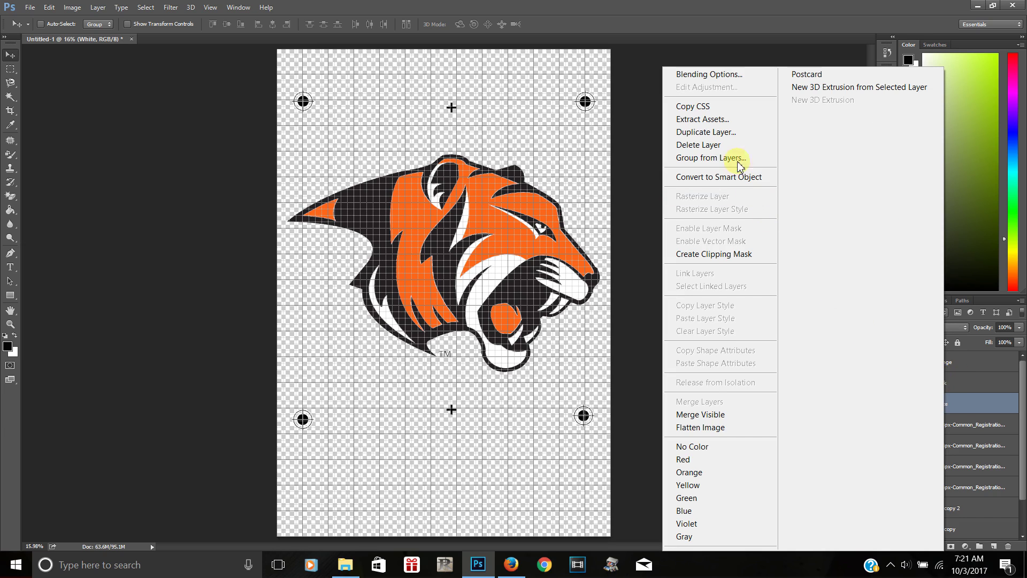
click(718, 75)
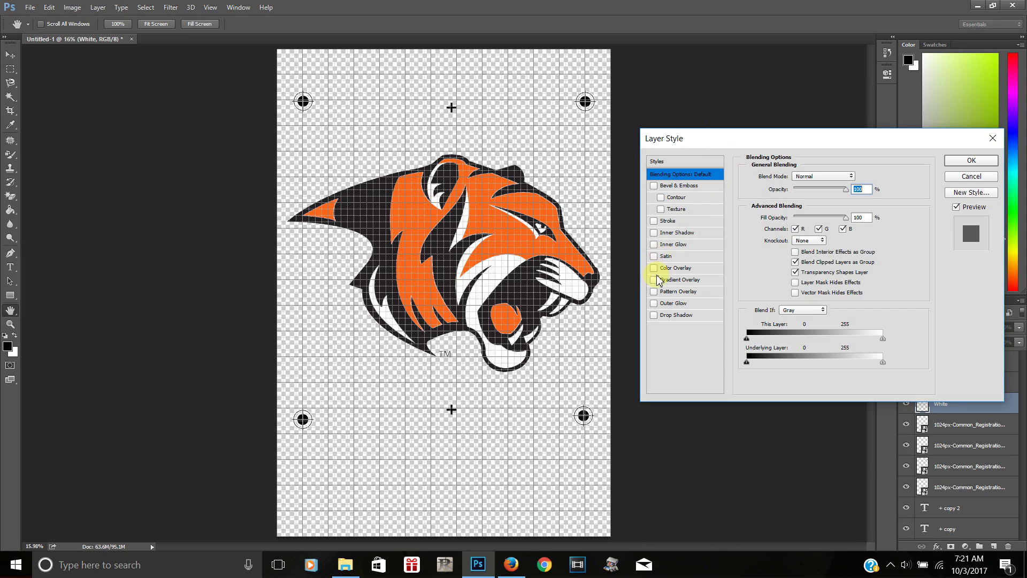
click(653, 269)
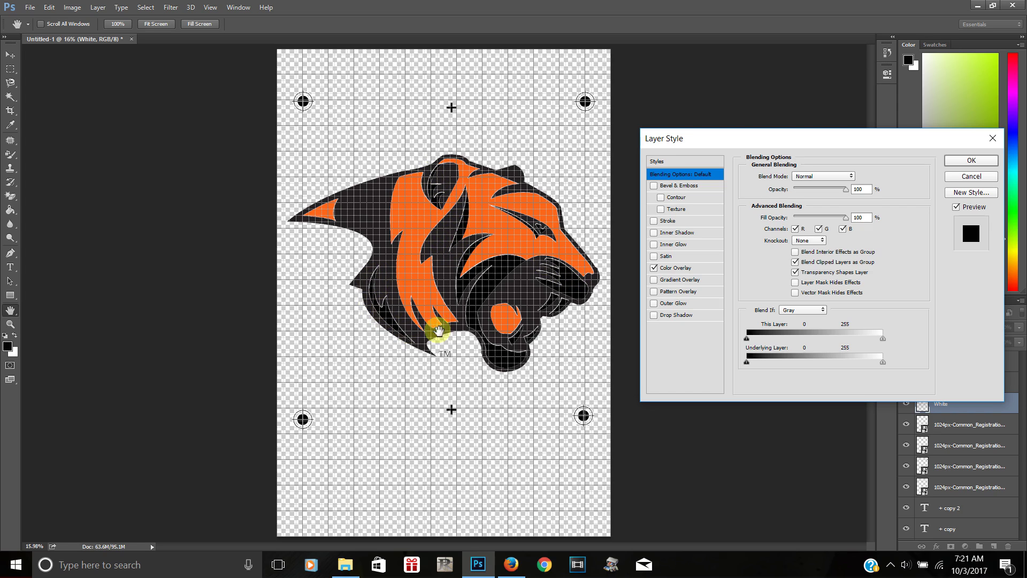
click(210, 6)
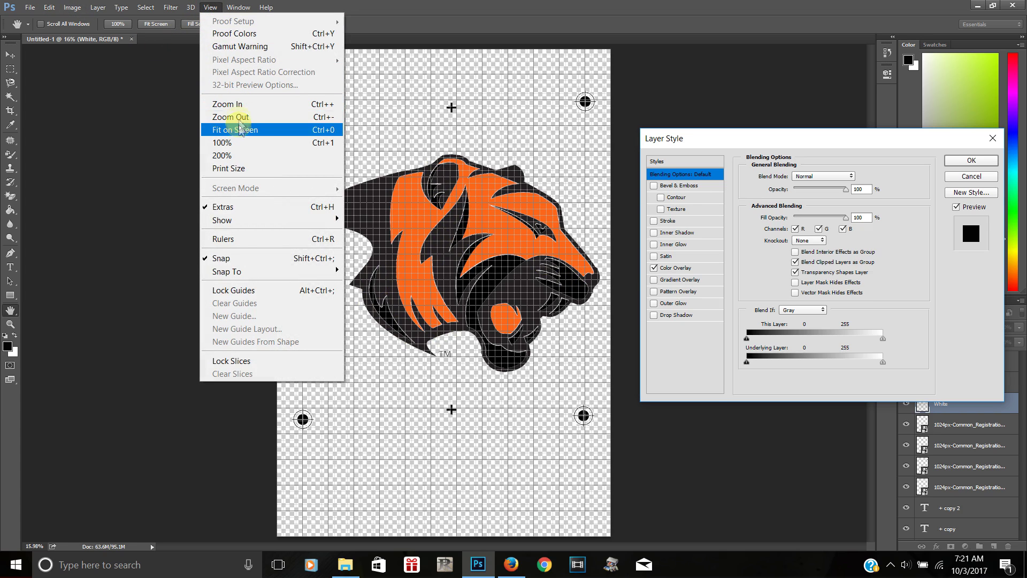
click(252, 207)
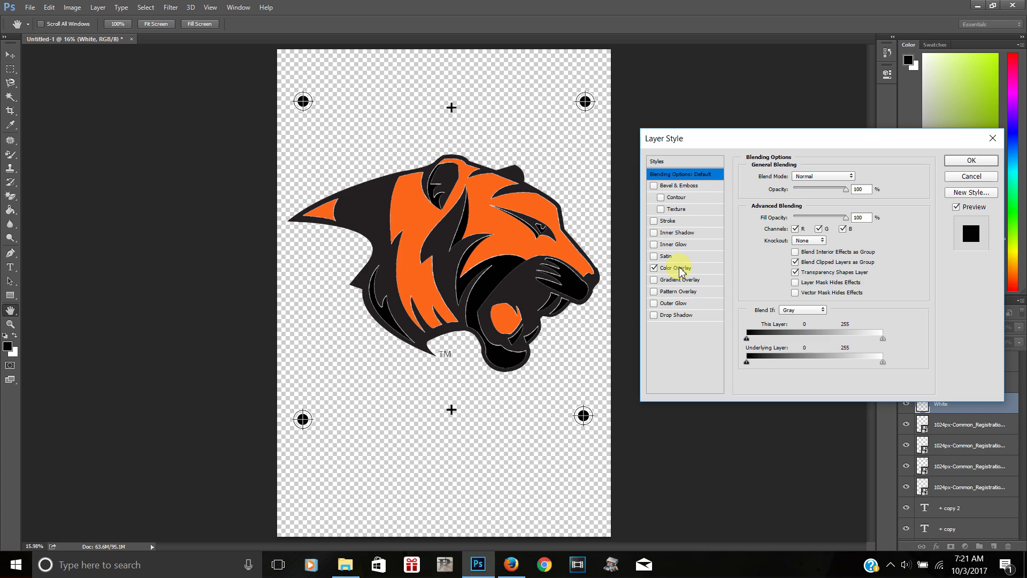
Step: Set the White layer's Color Overlay colour to black by entering hex value 0000
click(936, 299)
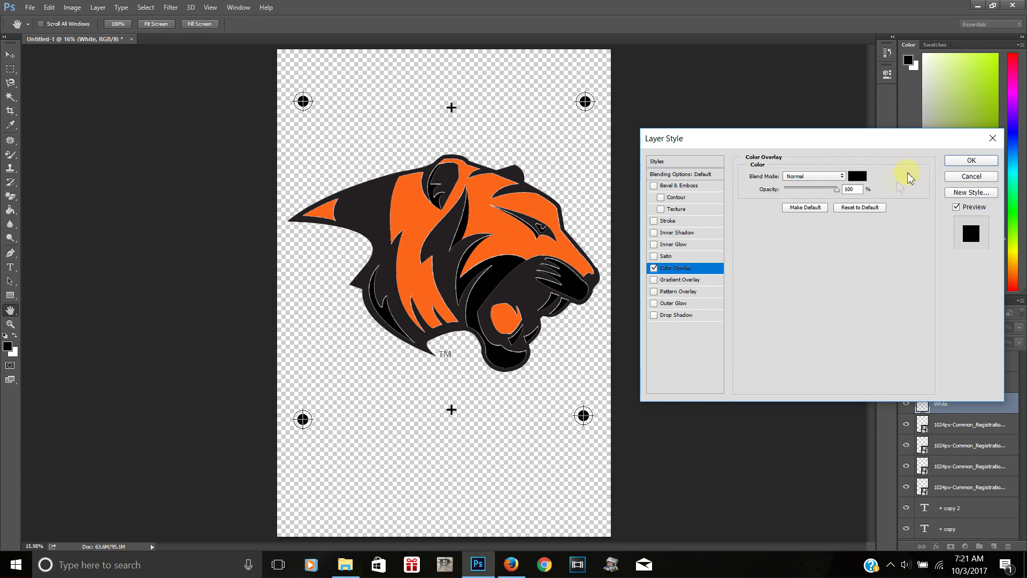
click(856, 175)
click(878, 465)
drag(879, 464, 858, 466)
text(0000)
click(918, 298)
Step: Add a Stroke effect to the White layer and set its colour to black with hex value 0000
click(654, 221)
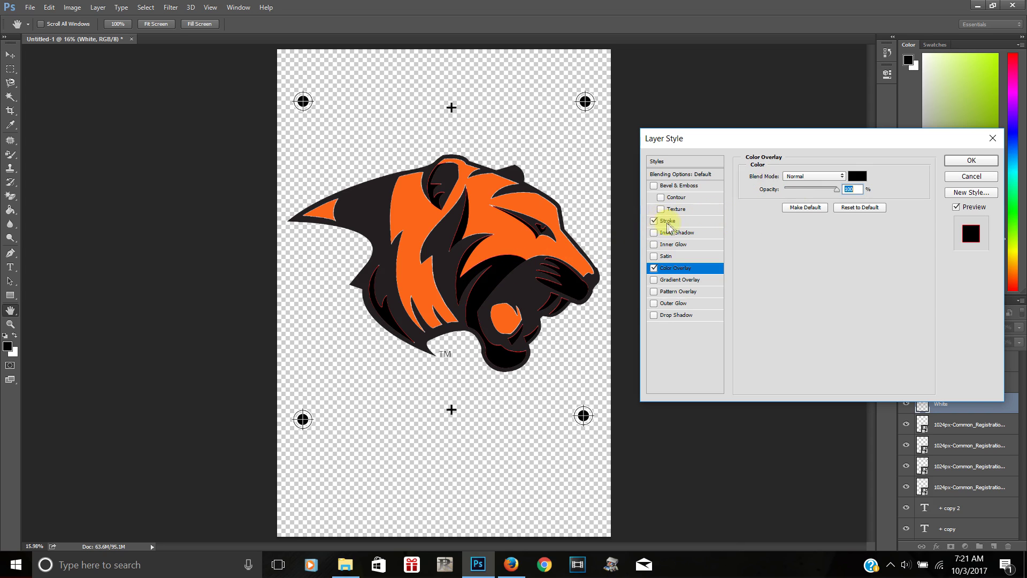
click(675, 222)
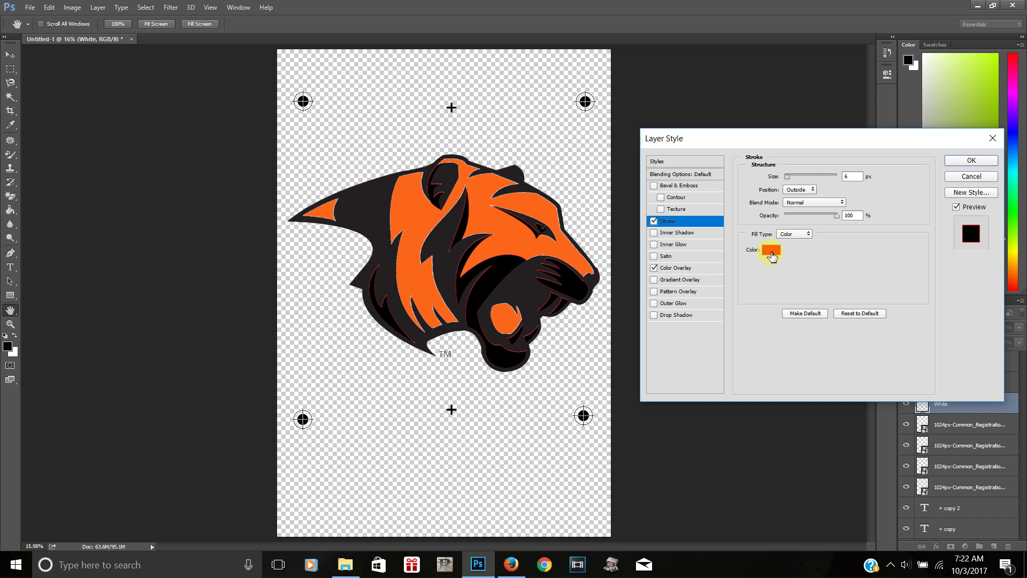
click(771, 252)
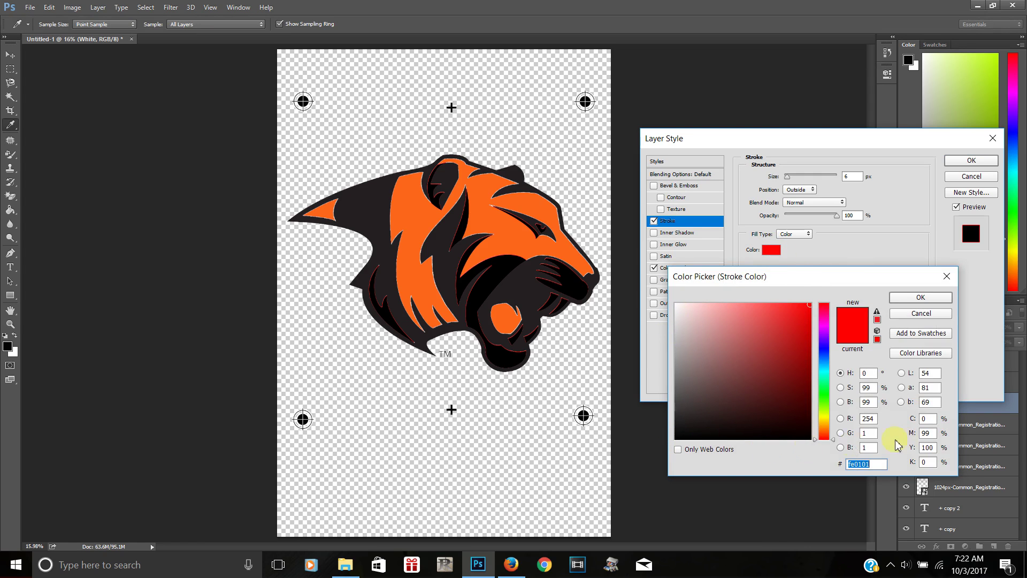
text(0000)
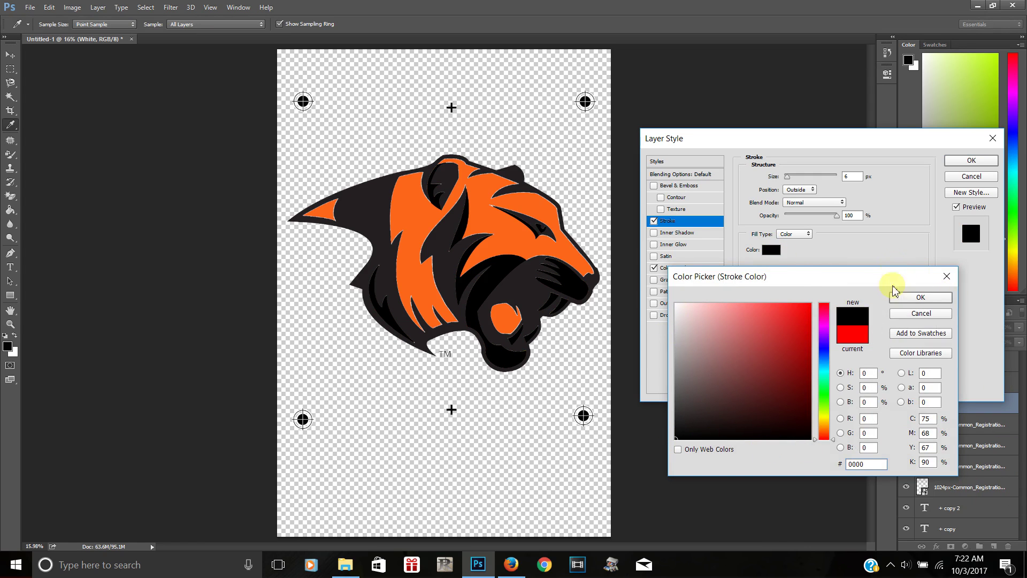
click(902, 297)
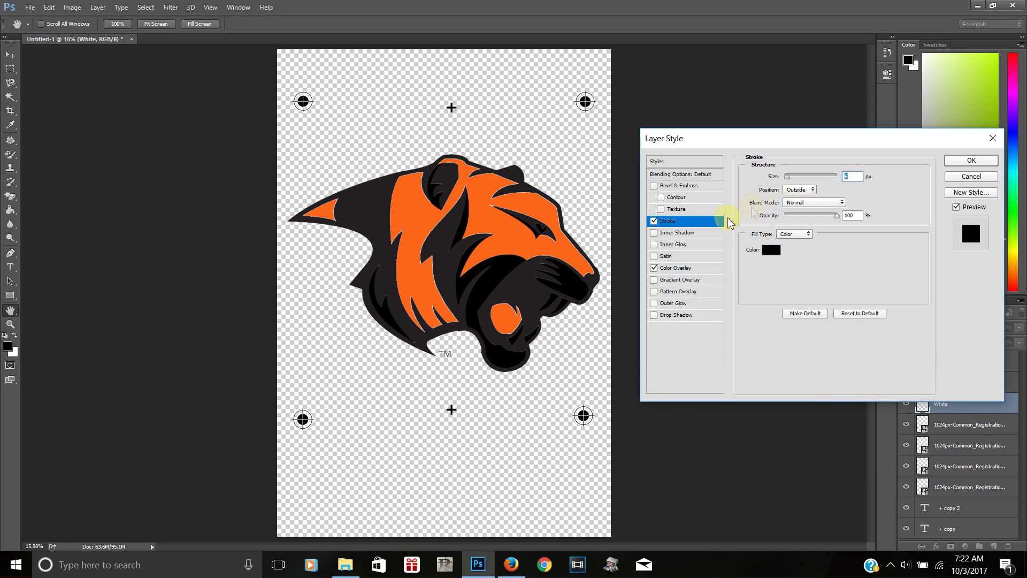
Step: Compare the White layer with and without its stroke, then set the stroke size to 3 px and apply the layer style
click(654, 221)
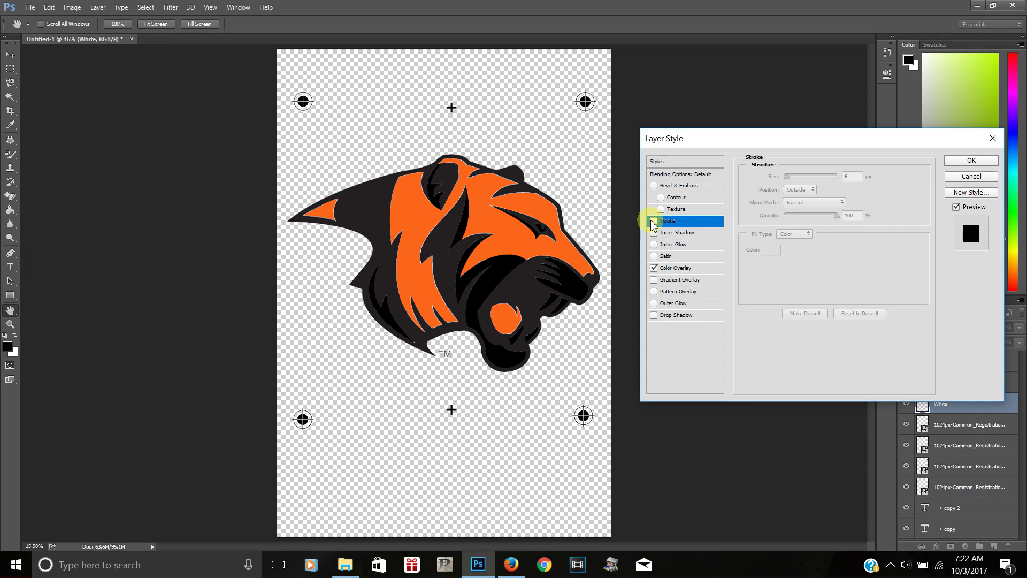
click(653, 221)
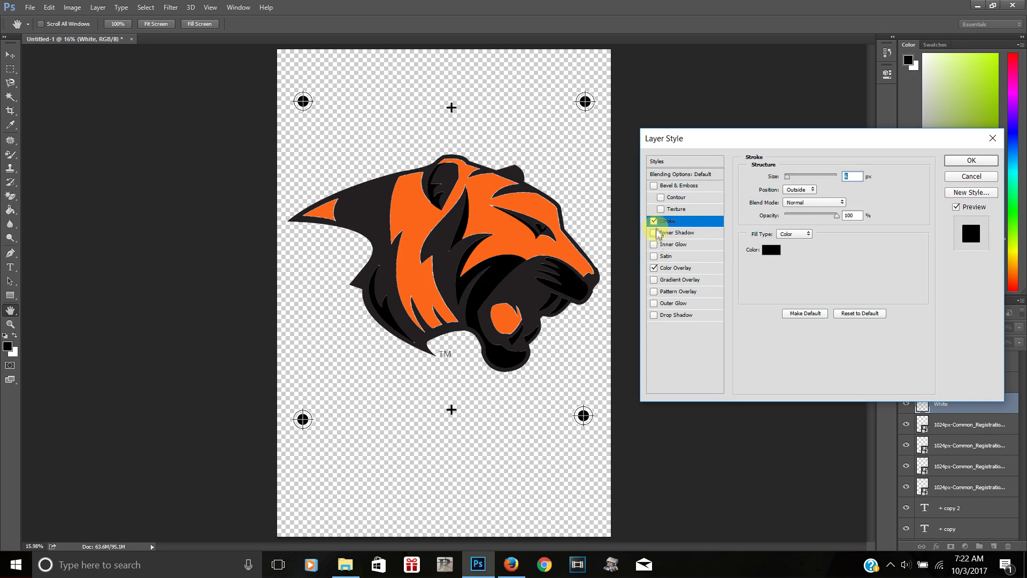
click(863, 176)
text(3)
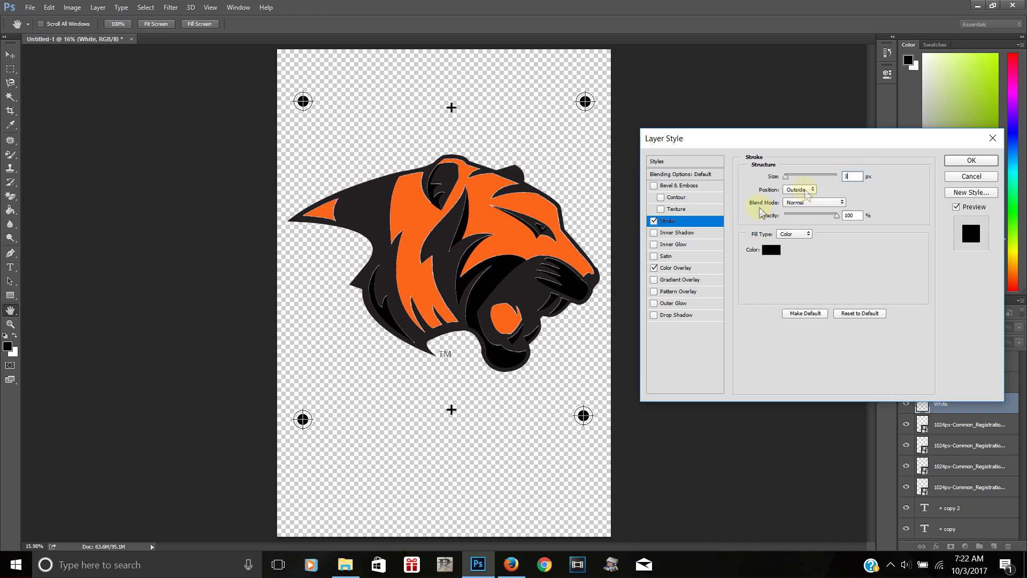
click(972, 161)
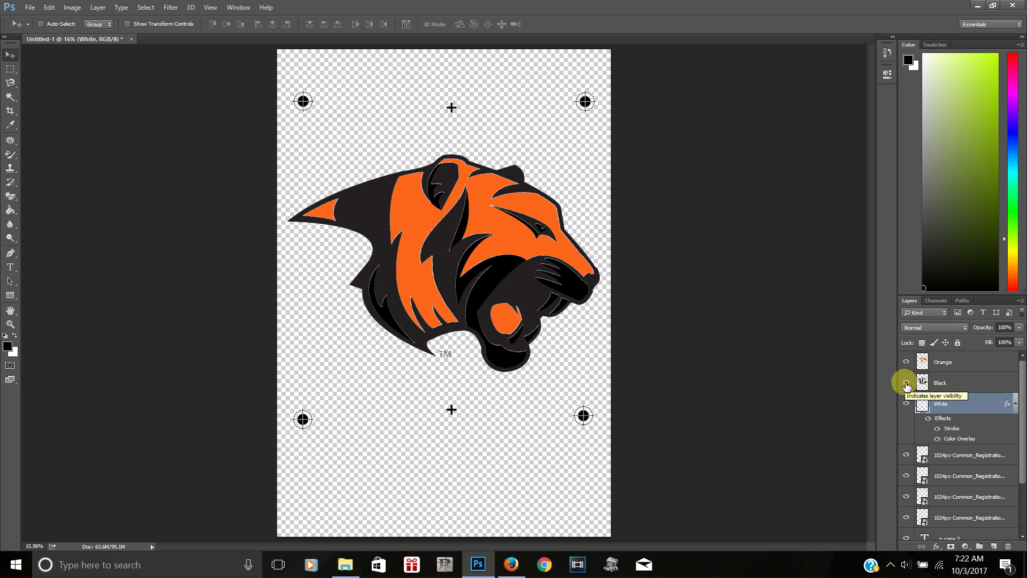
Step: Select the Black layer
click(940, 383)
right_click(940, 384)
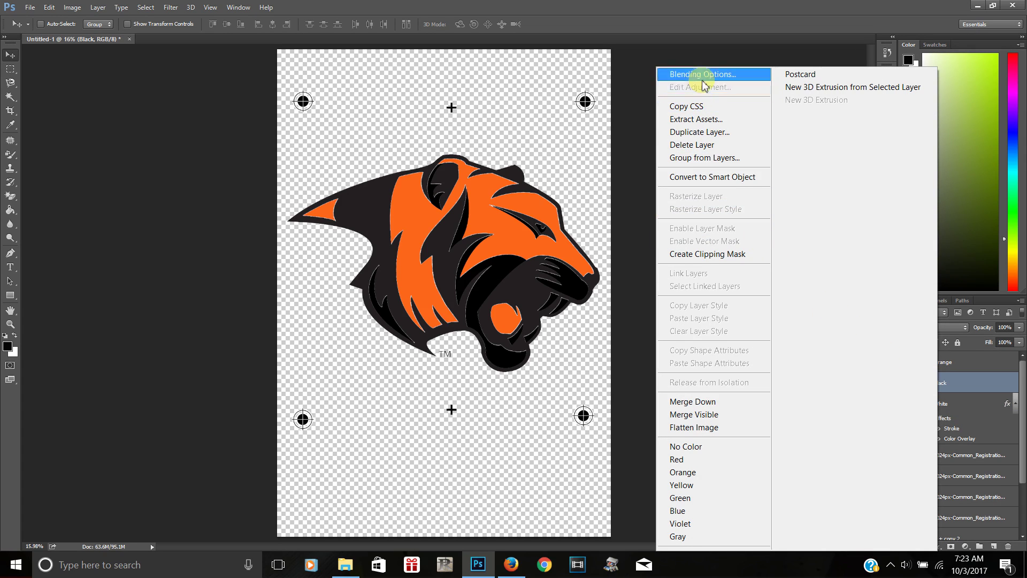
click(970, 383)
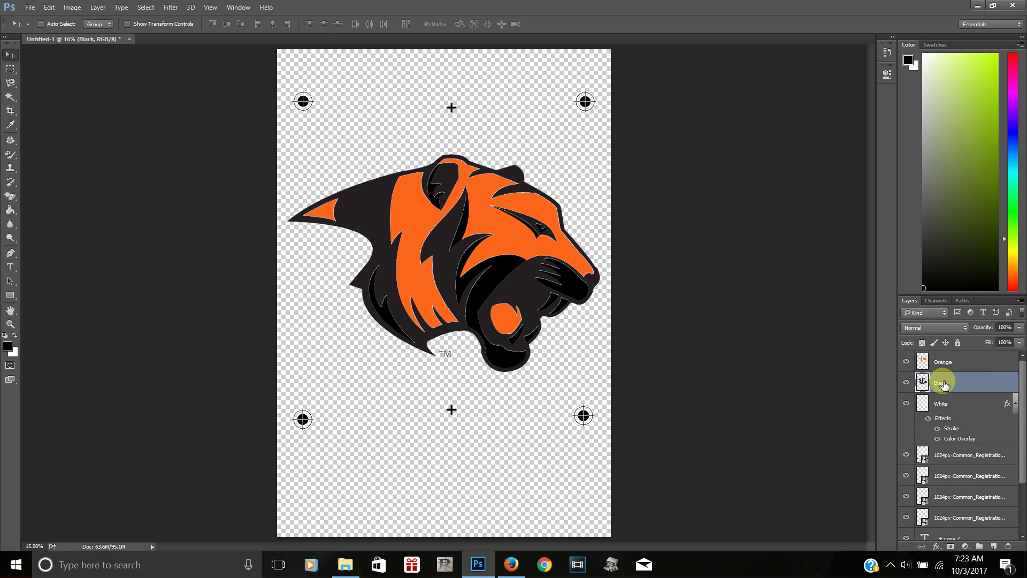
Step: Add a Color Overlay effect to the Black layer and set its colour to black with hex value 0000
right_click(943, 384)
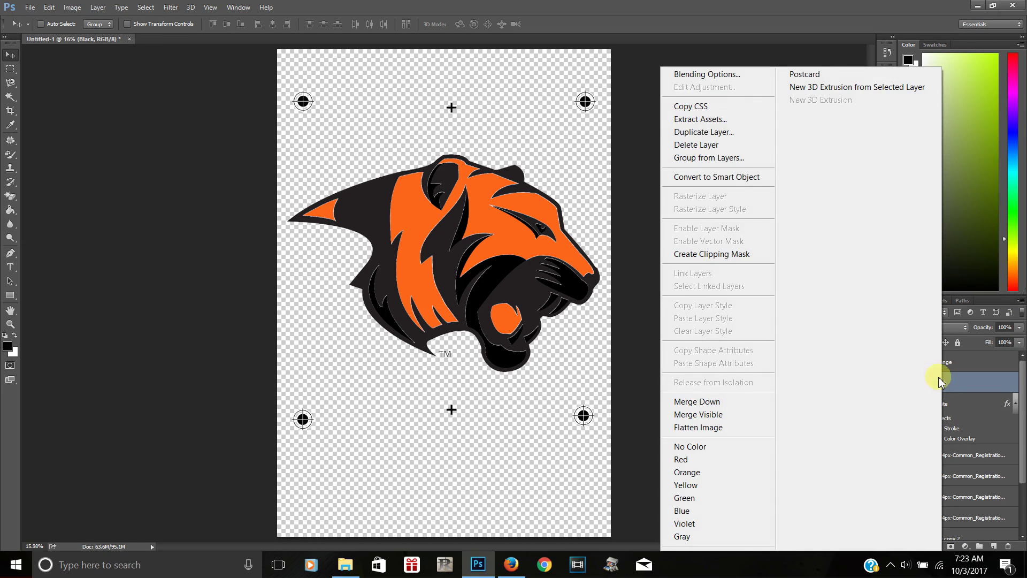
click(722, 78)
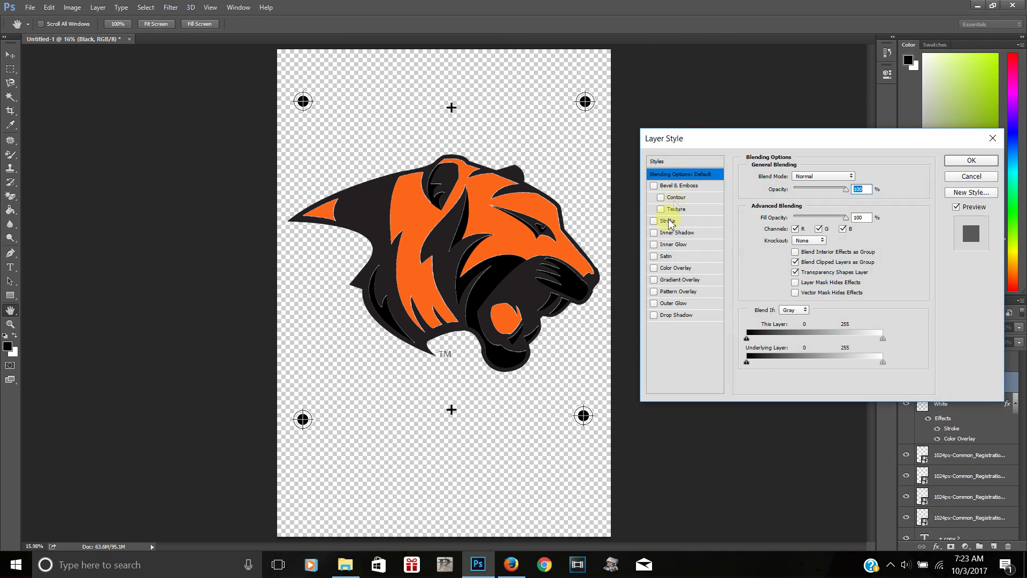
click(654, 268)
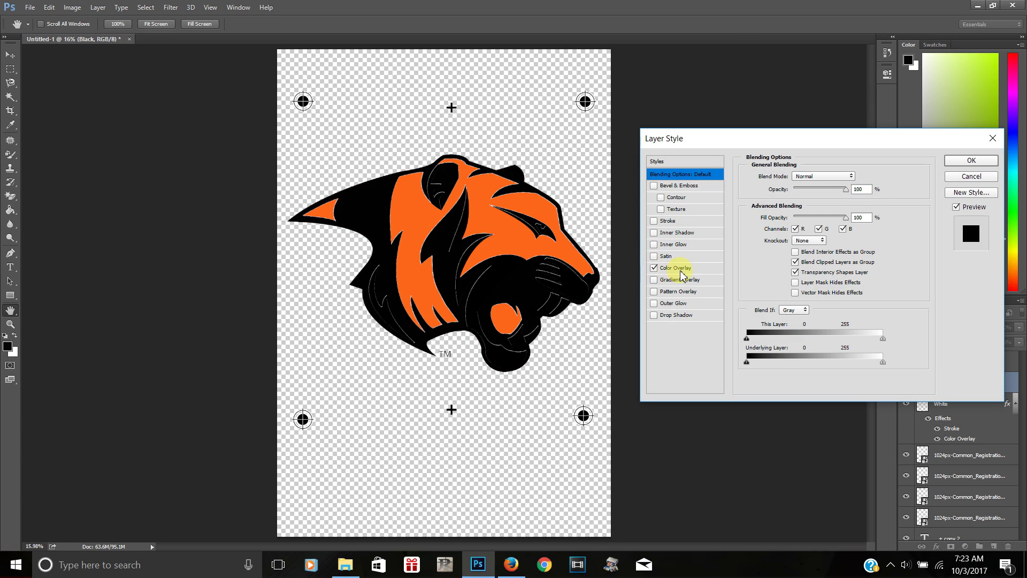
click(681, 270)
click(857, 176)
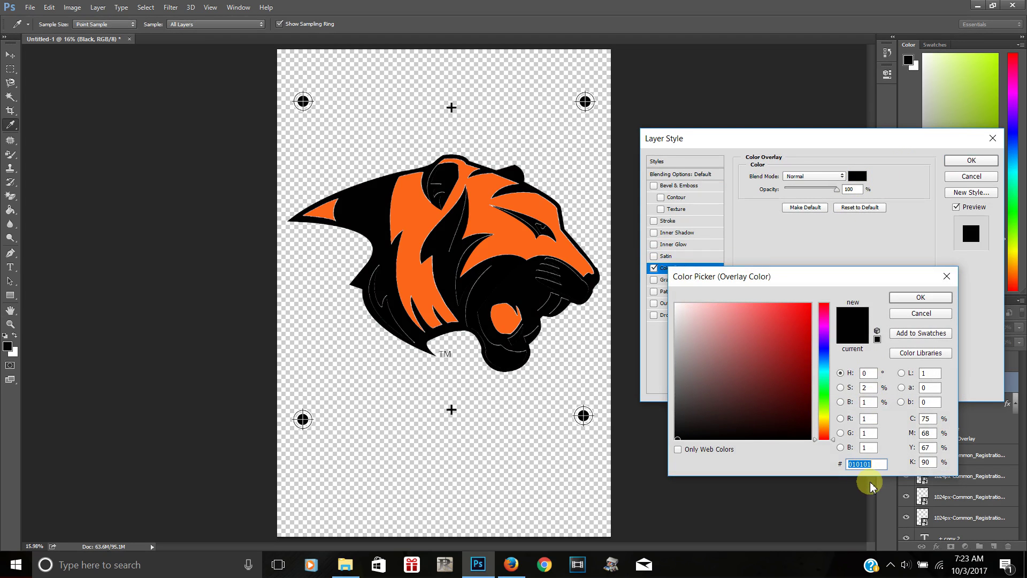
text(0000)
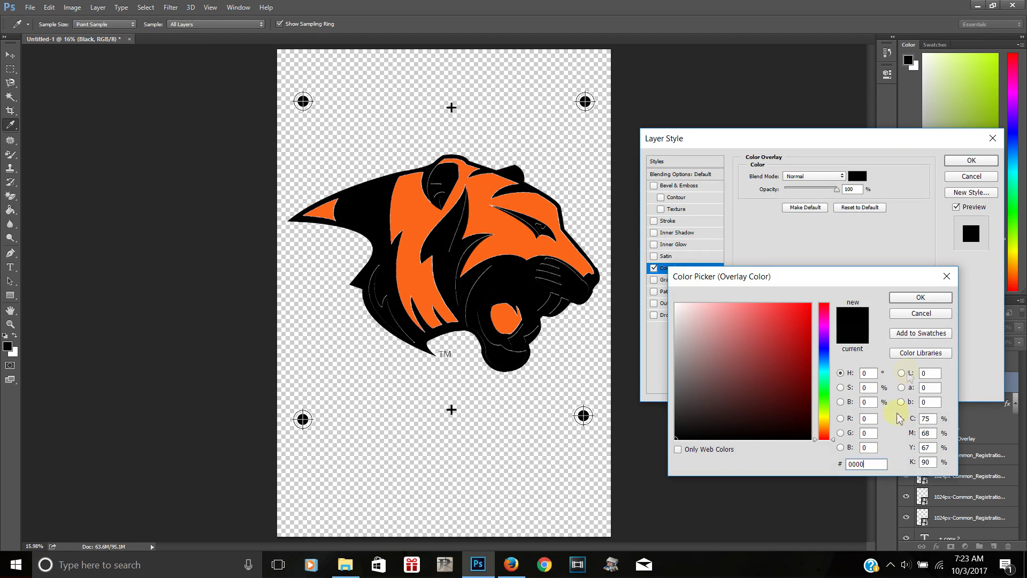
click(908, 298)
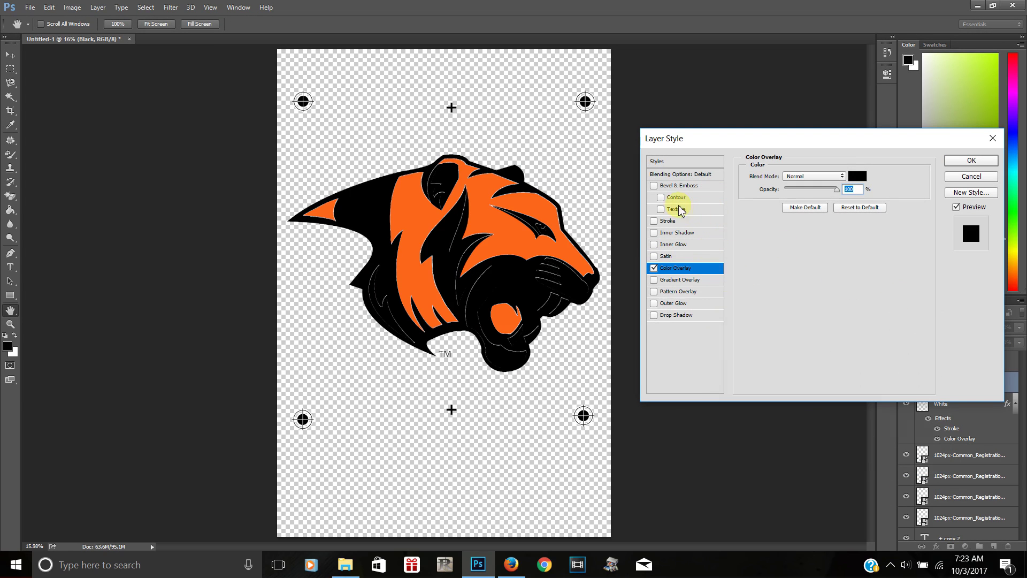
Step: Add a 3 px Stroke effect to the Black layer in black, hex value 000, and apply the layer style
click(653, 221)
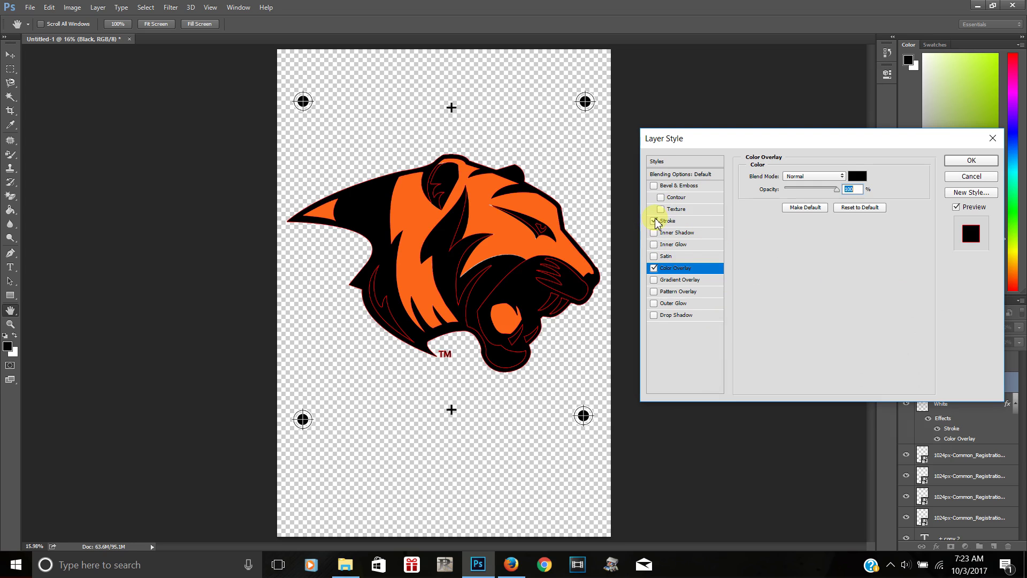
click(669, 221)
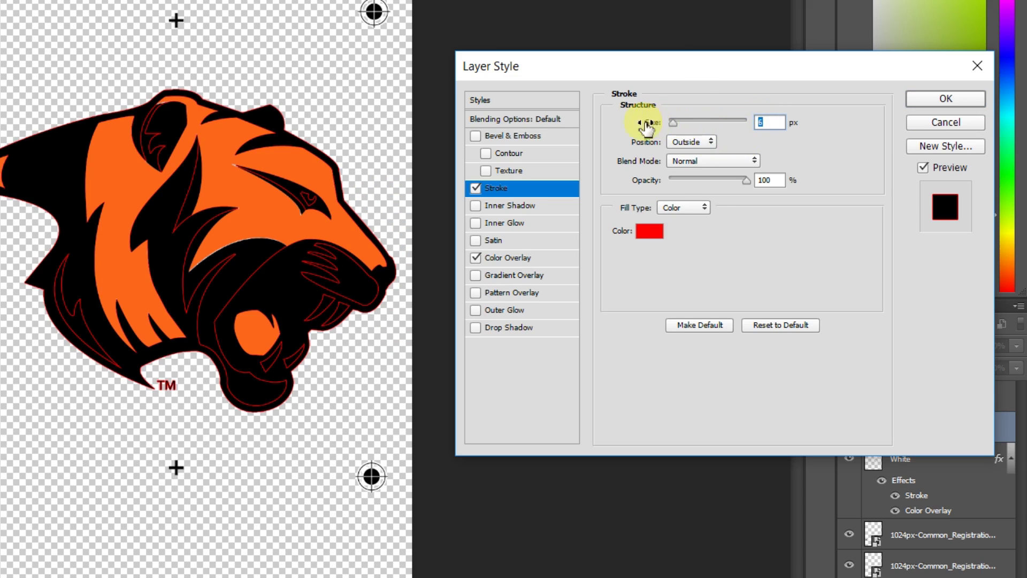
text(3)
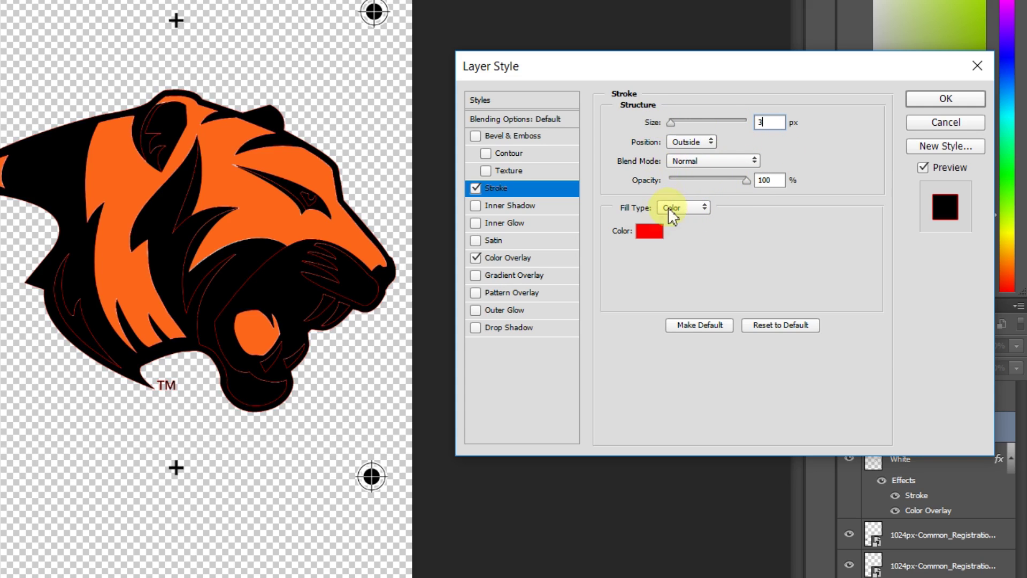
click(650, 231)
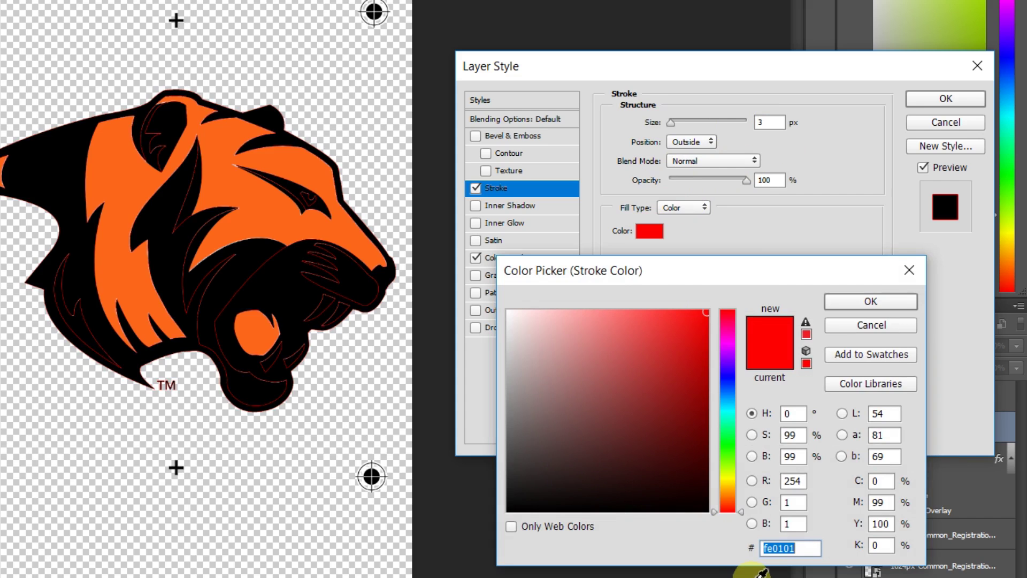
text(00)
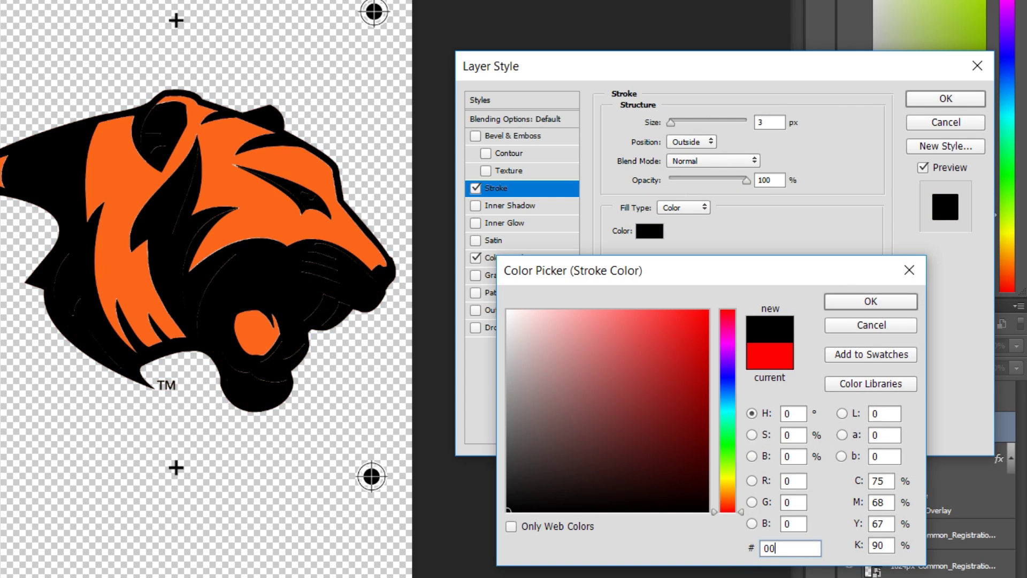
text(0)
click(853, 300)
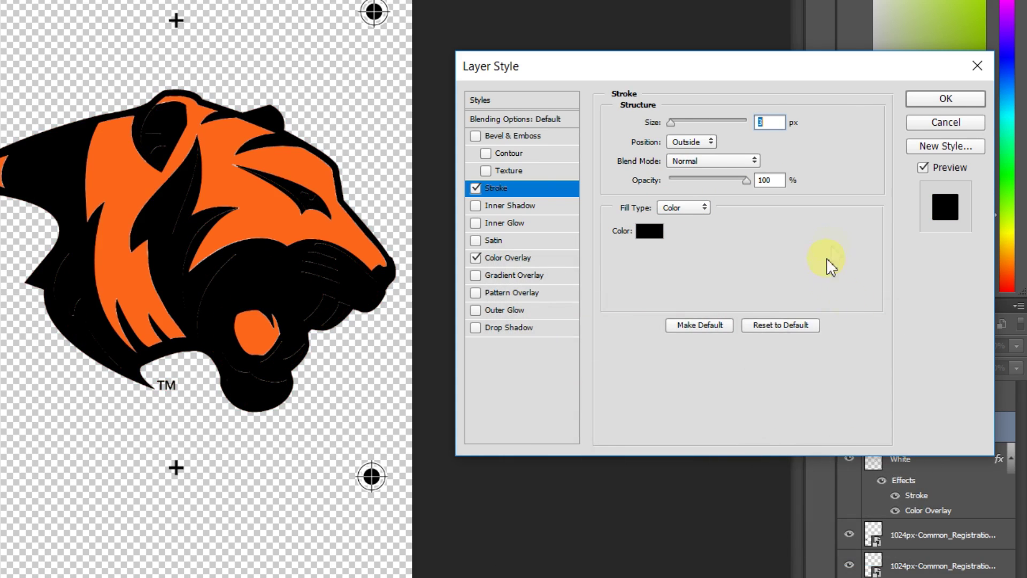
click(943, 97)
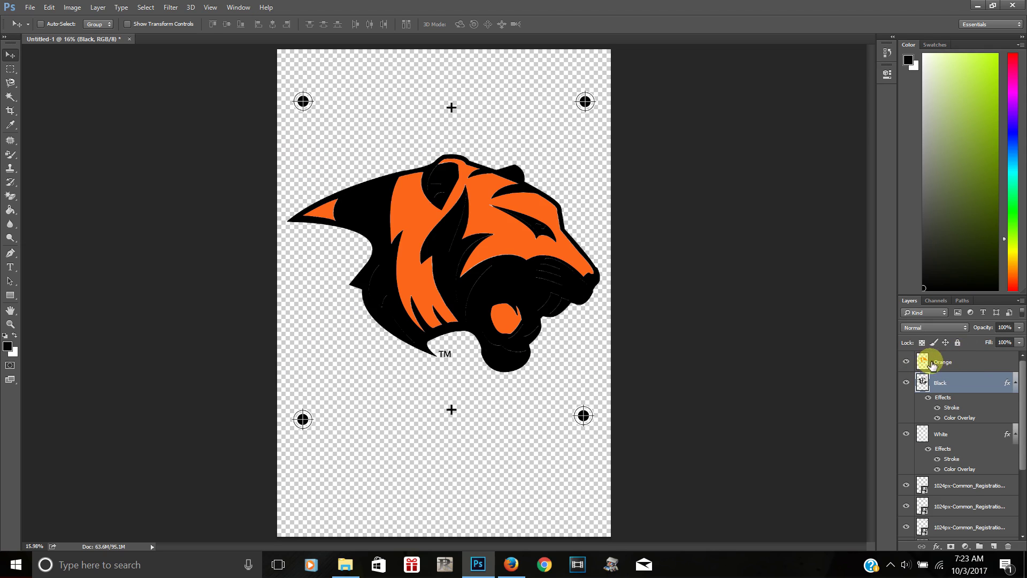
Step: Add a Color Overlay effect to the Orange layer and set its colour to black with hex value 0000
click(943, 365)
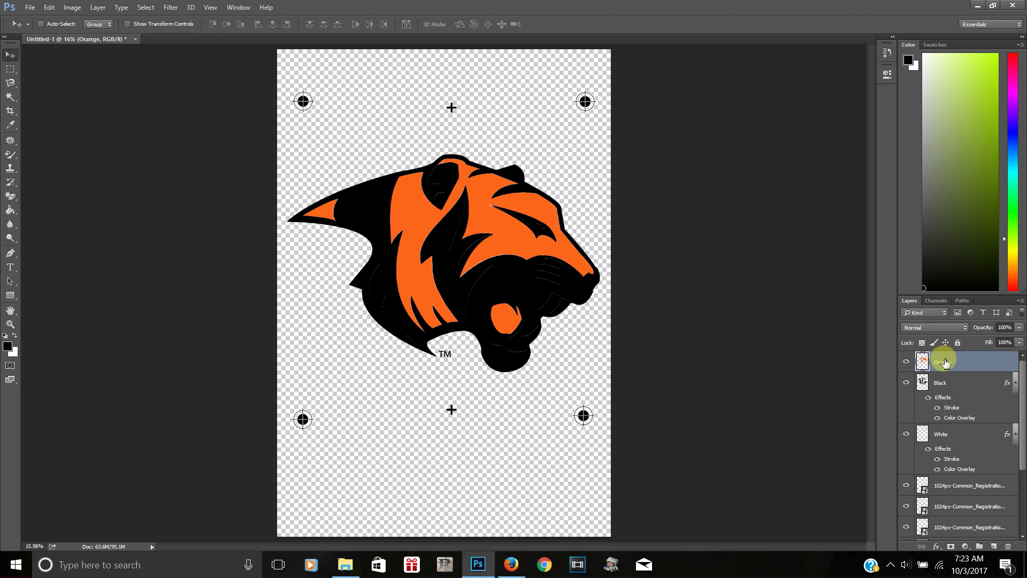
right_click(947, 367)
click(718, 74)
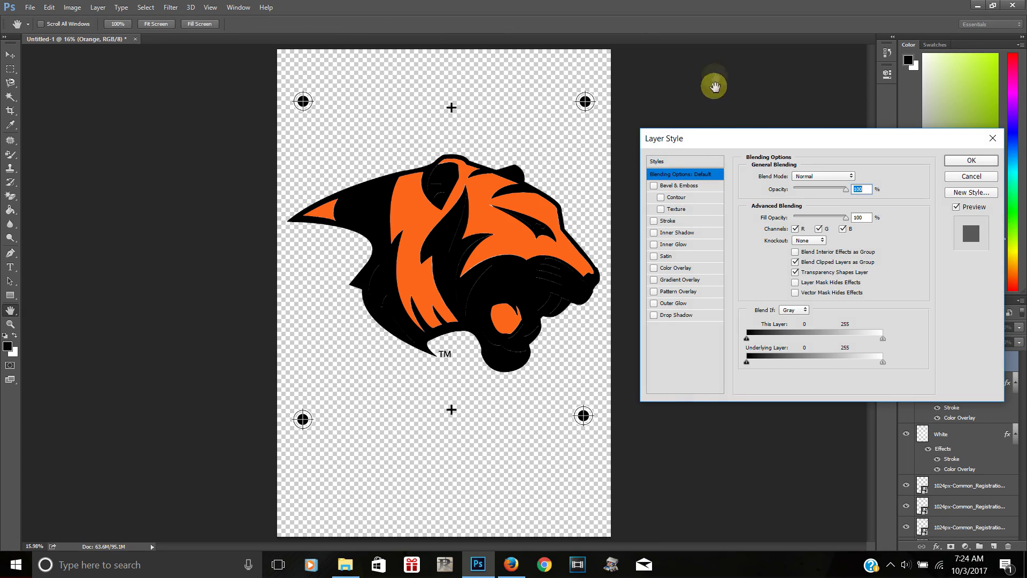
click(654, 268)
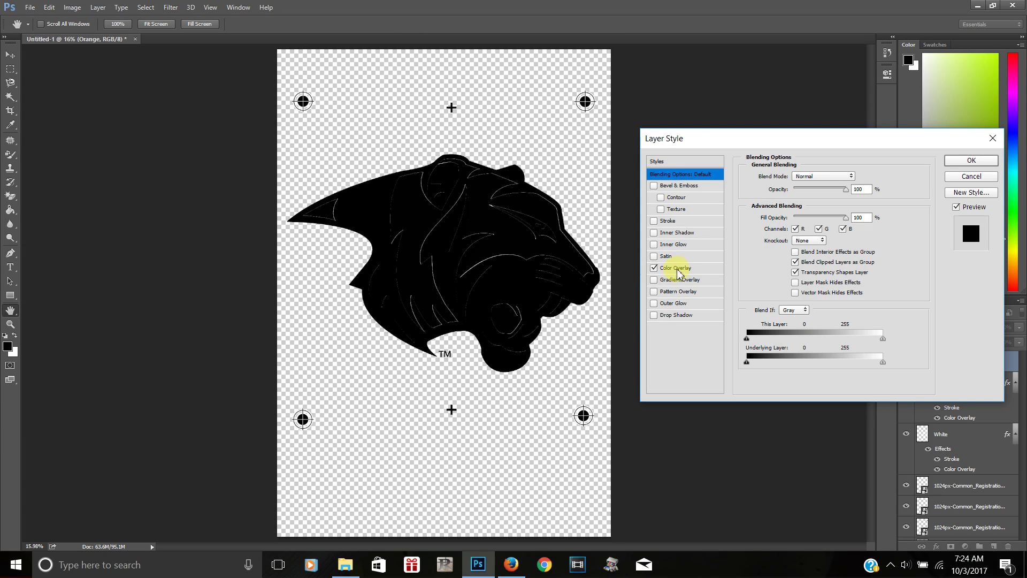
click(680, 268)
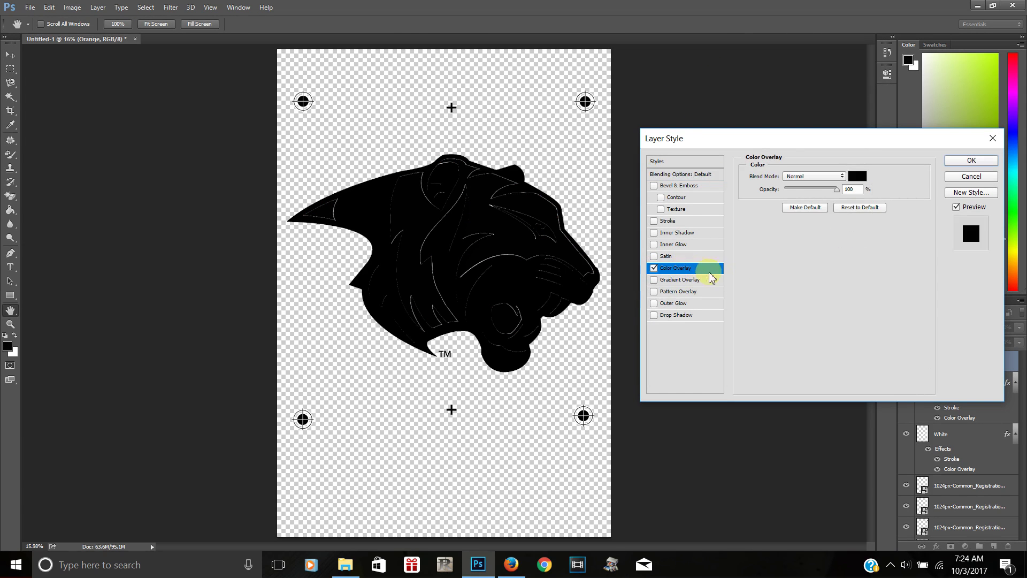
click(862, 181)
text(0000)
click(920, 298)
Step: Add a Stroke effect to the Orange layer, set its colour to black, and apply the layer style
click(654, 221)
click(669, 221)
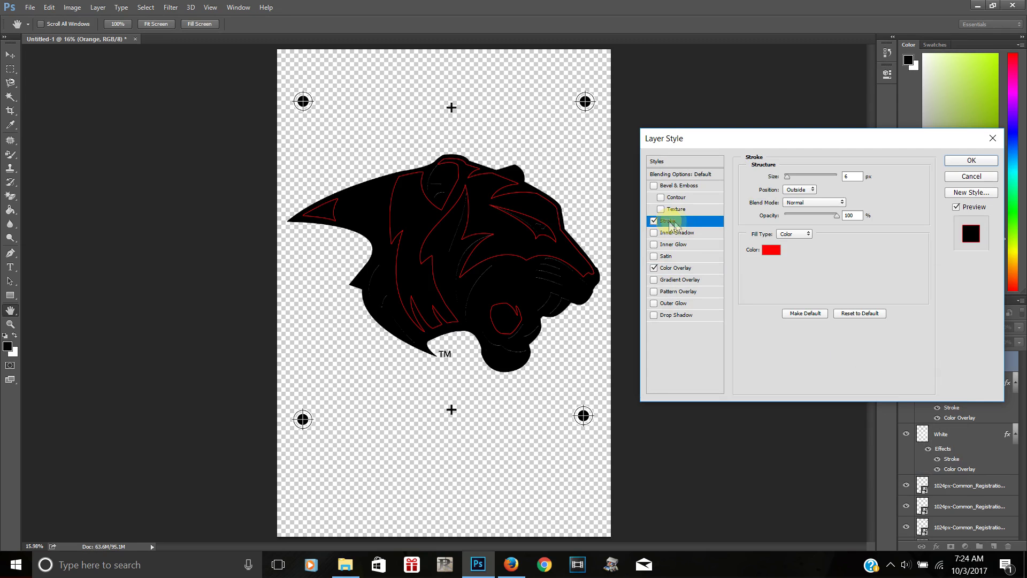
click(771, 251)
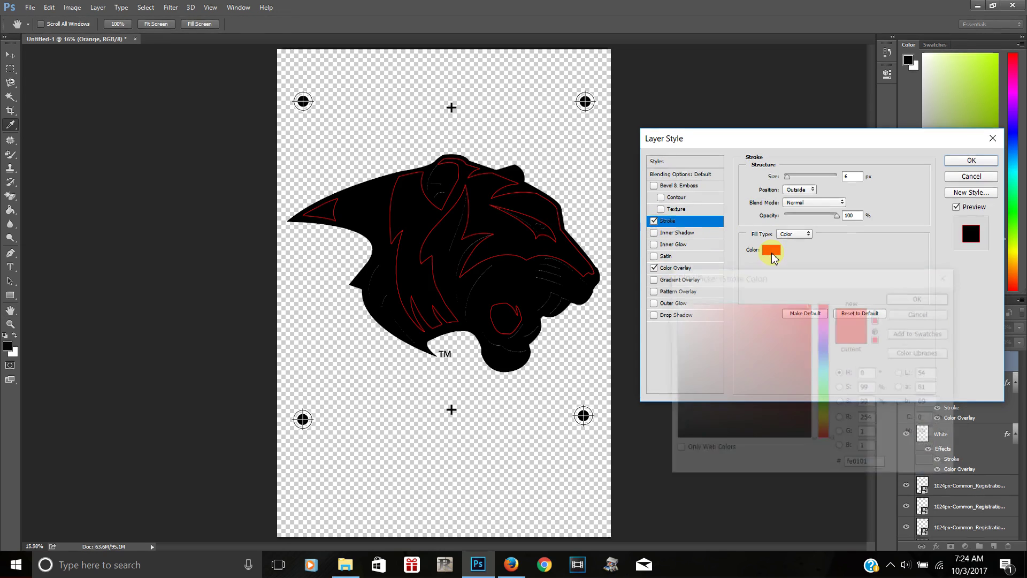
click(677, 438)
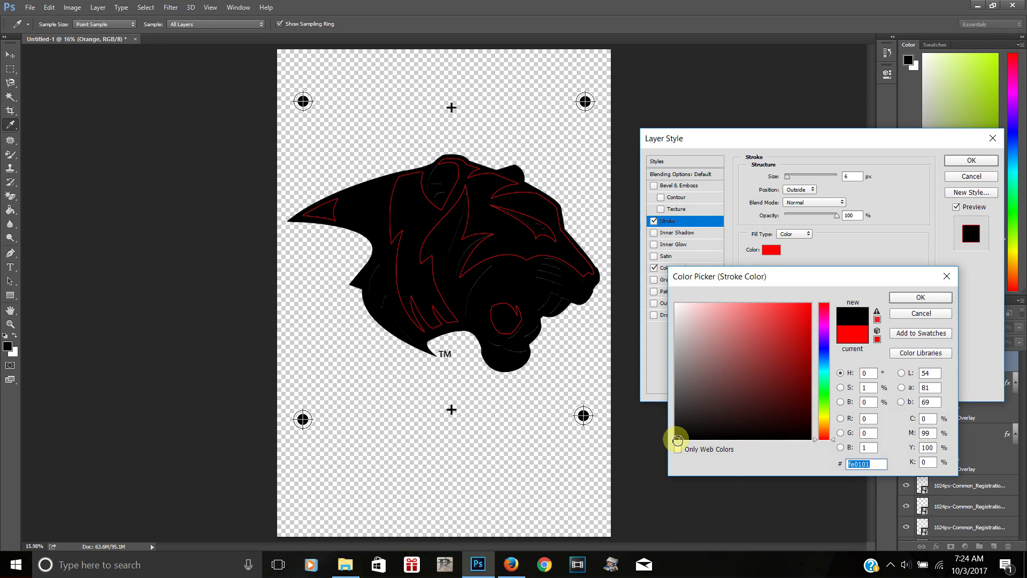
click(914, 300)
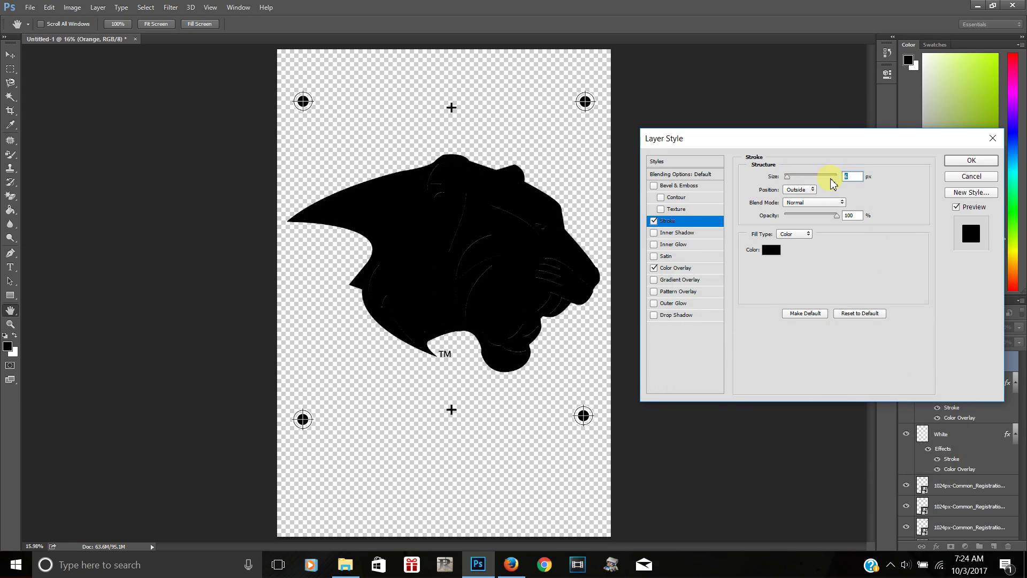
click(964, 162)
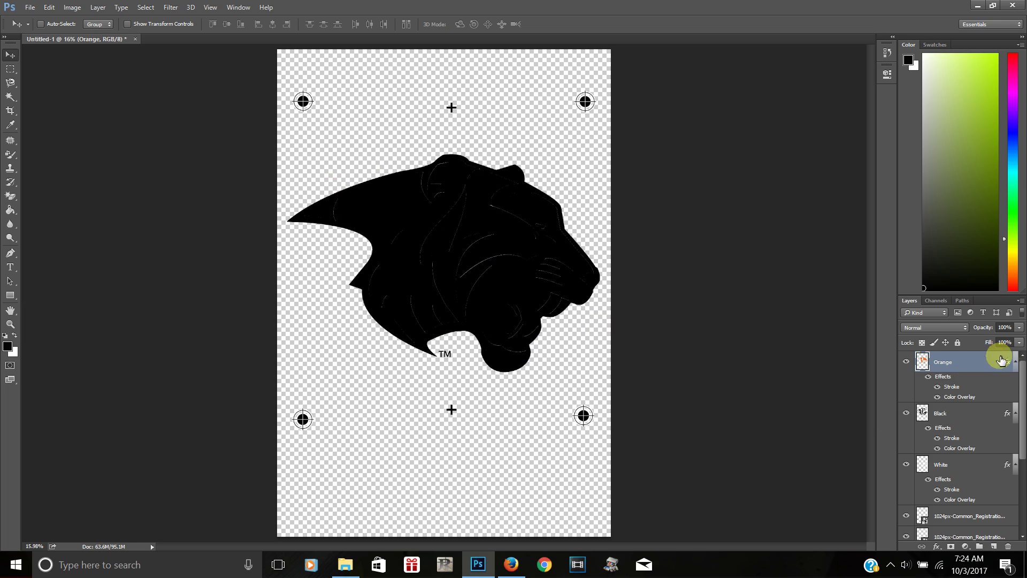
drag(1023, 378, 1021, 356)
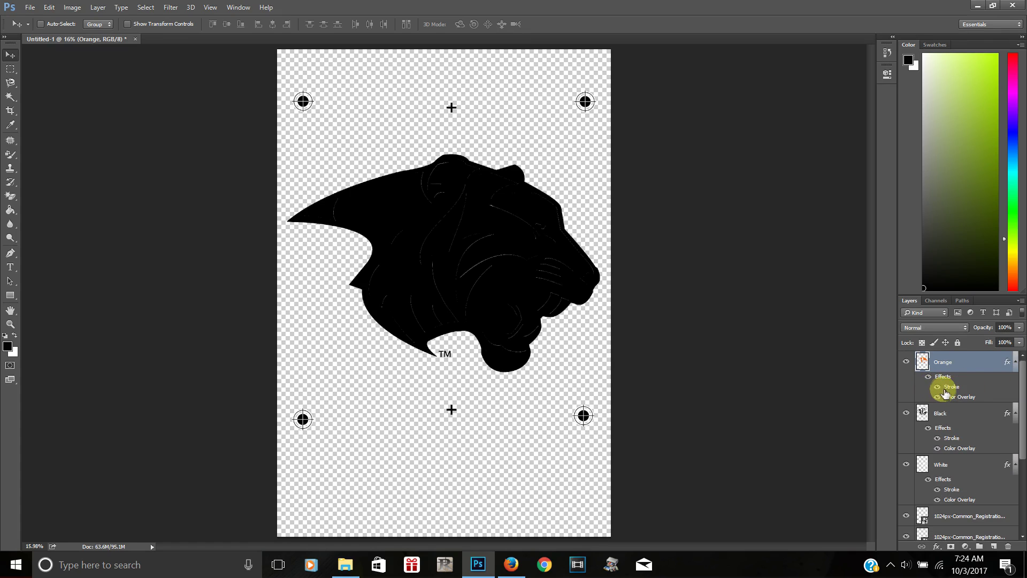
mouse_move(945, 391)
mouse_down()
mouse_move(963, 426)
mouse_move(990, 406)
mouse_move(779, 401)
mouse_move(958, 396)
mouse_move(922, 415)
mouse_move(1022, 408)
mouse_move(1019, 422)
mouse_move(1006, 364)
mouse_move(922, 369)
mouse_move(942, 360)
mouse_move(945, 424)
mouse_move(957, 393)
mouse_move(945, 364)
mouse_move(940, 486)
mouse_move(929, 477)
mouse_up()
mouse_move(929, 476)
mouse_down()
mouse_move(948, 455)
mouse_move(768, 344)
mouse_move(548, 239)
mouse_move(513, 268)
mouse_move(560, 301)
mouse_move(529, 286)
mouse_up()
mouse_move(951, 391)
mouse_down()
mouse_move(947, 471)
mouse_move(929, 488)
mouse_move(912, 386)
mouse_move(908, 469)
mouse_up()
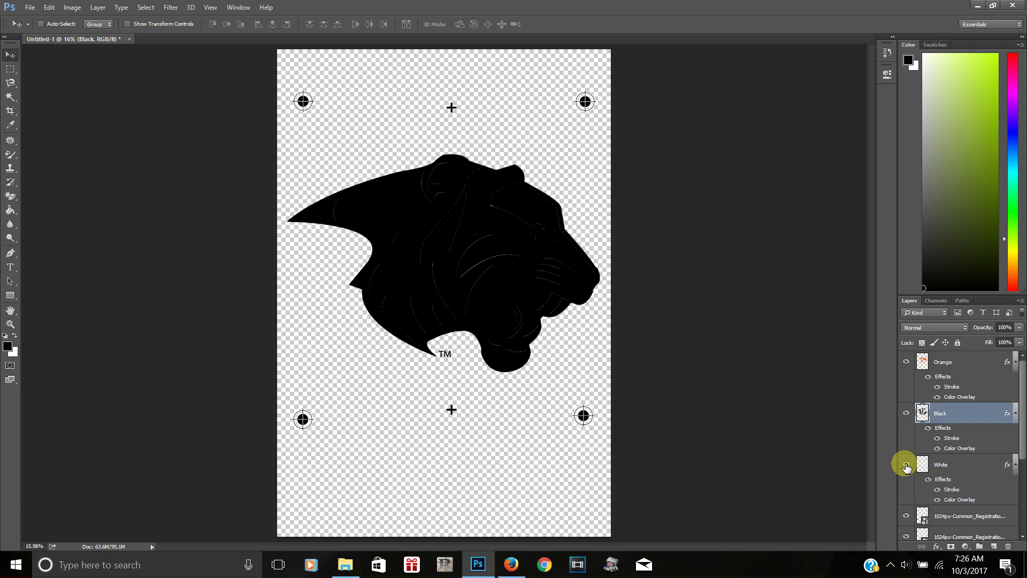
Step: Hide the White and Black layers and preview the Orange separation in the print settings without printing it
click(906, 465)
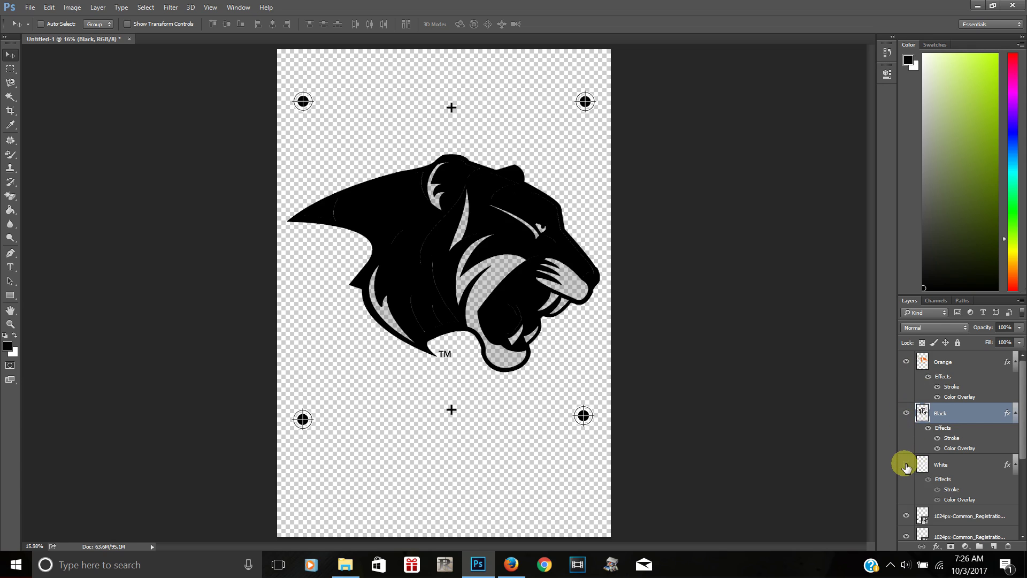
click(906, 415)
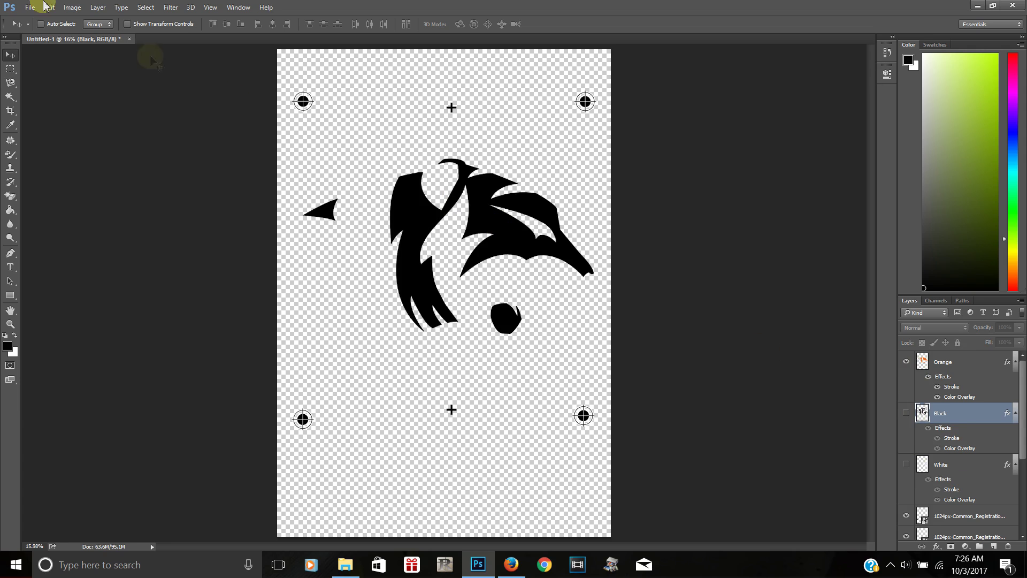
click(29, 9)
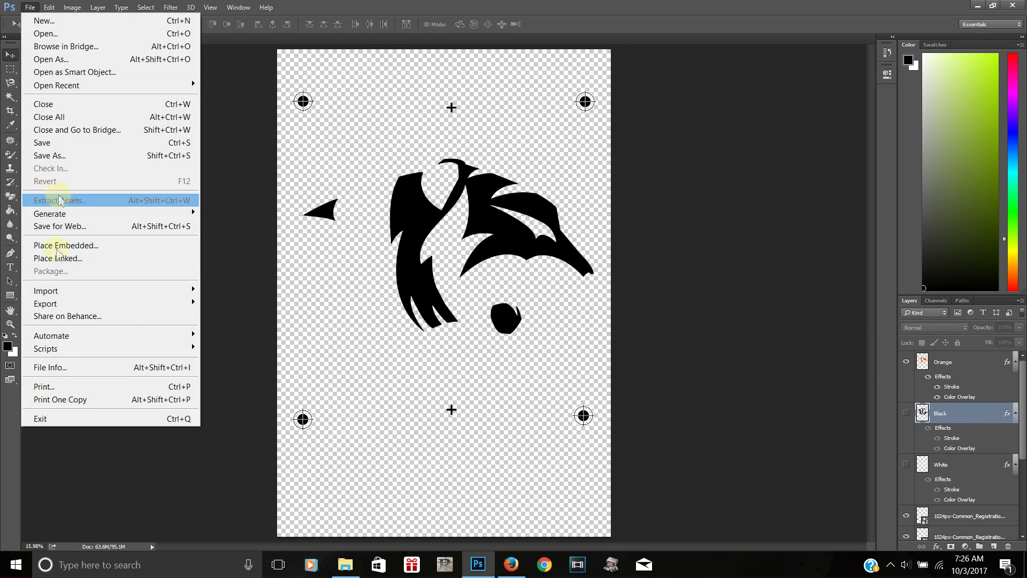
click(46, 386)
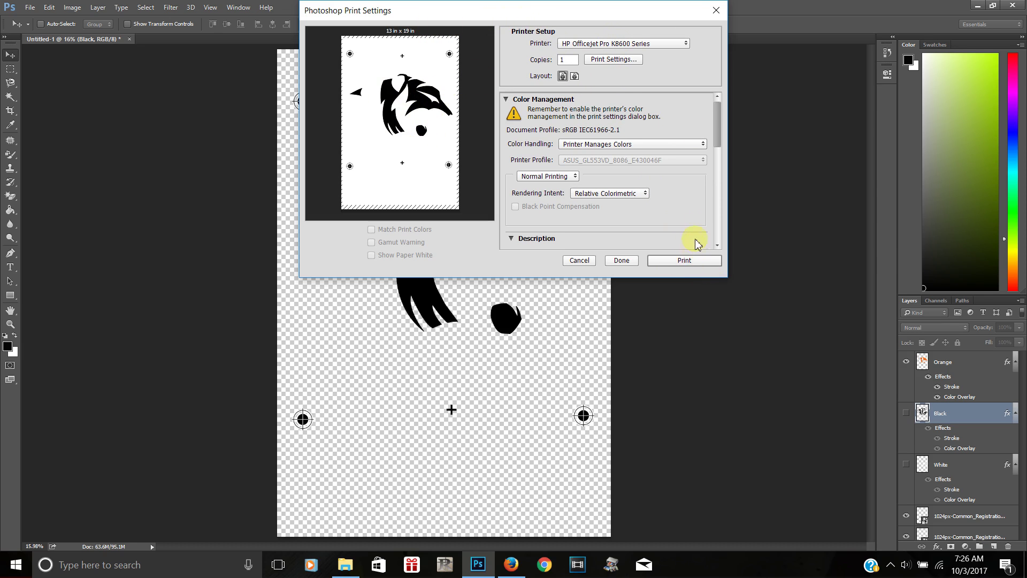
click(717, 11)
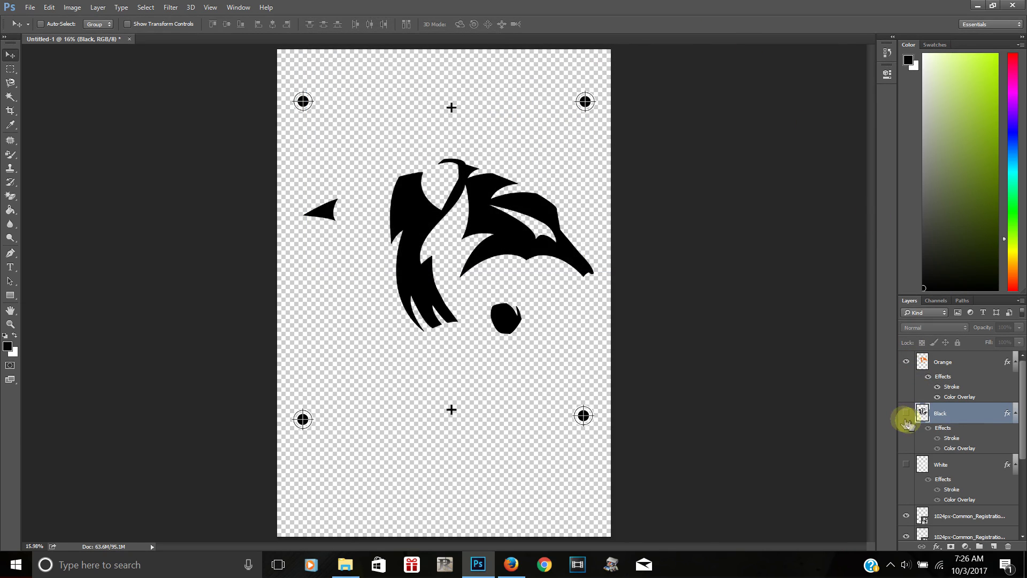
Step: Show only the Black layer with the registration marks and preview its separation in the print settings without printing it
click(906, 362)
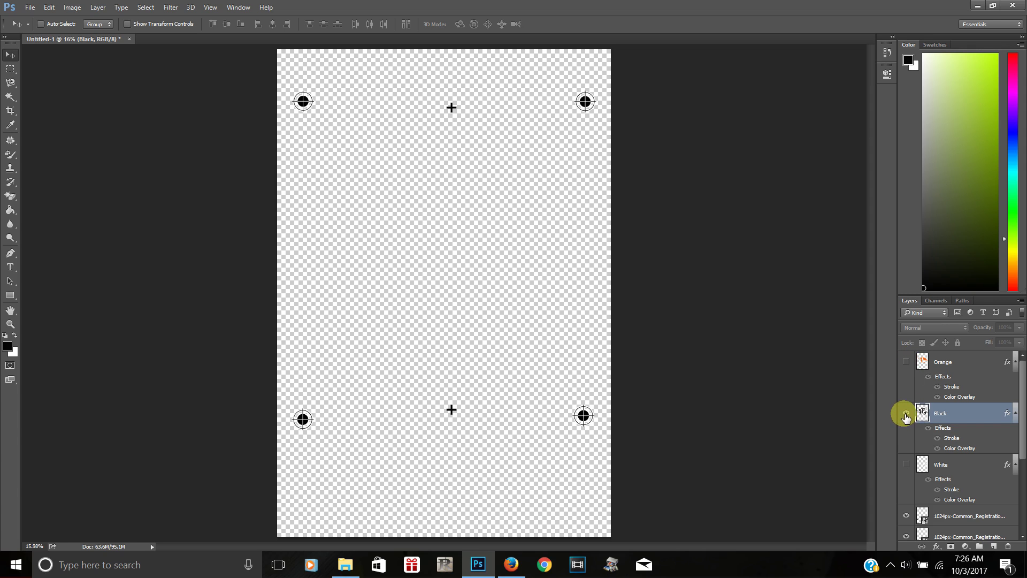
click(906, 415)
click(30, 8)
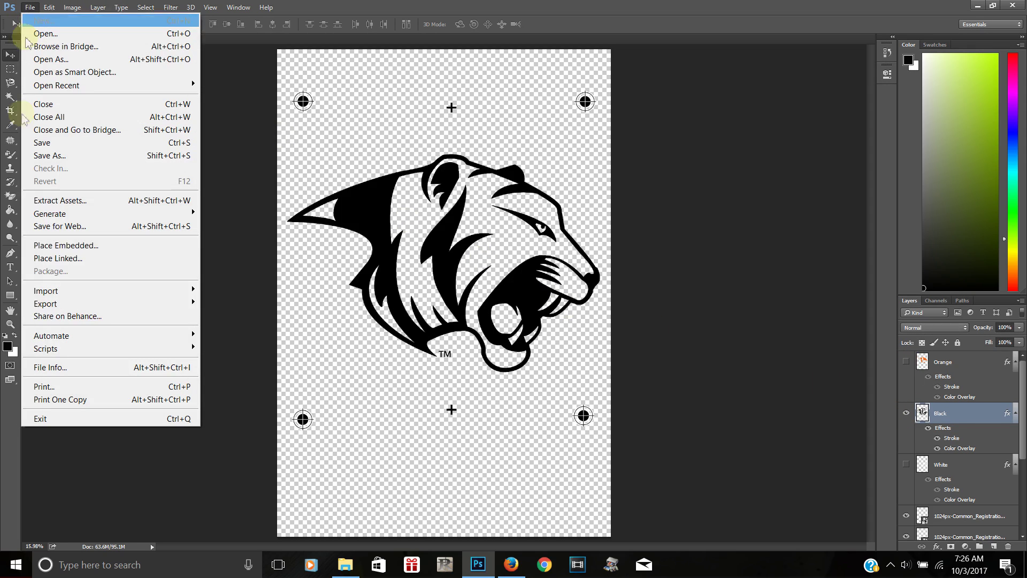
click(50, 386)
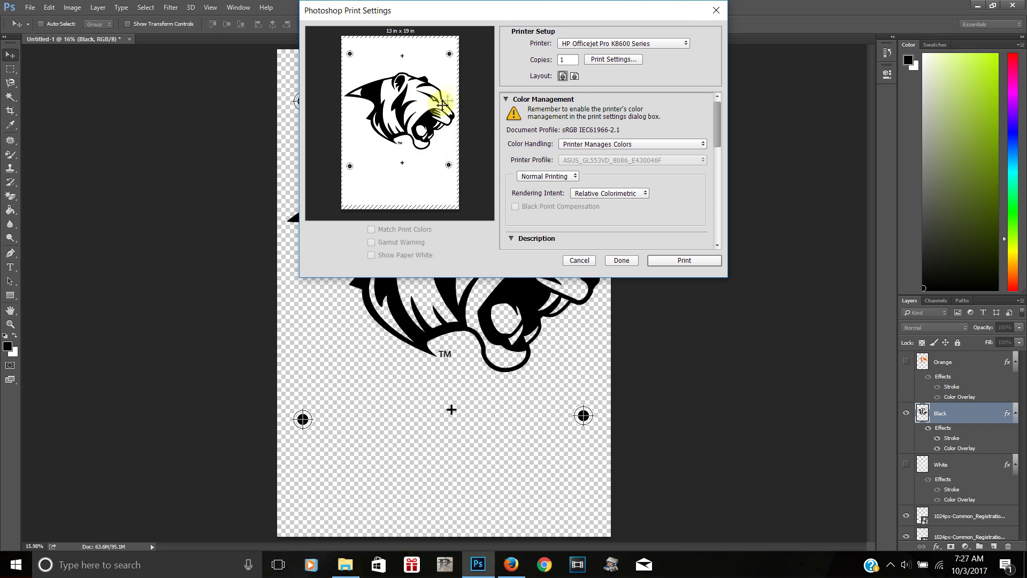
click(715, 11)
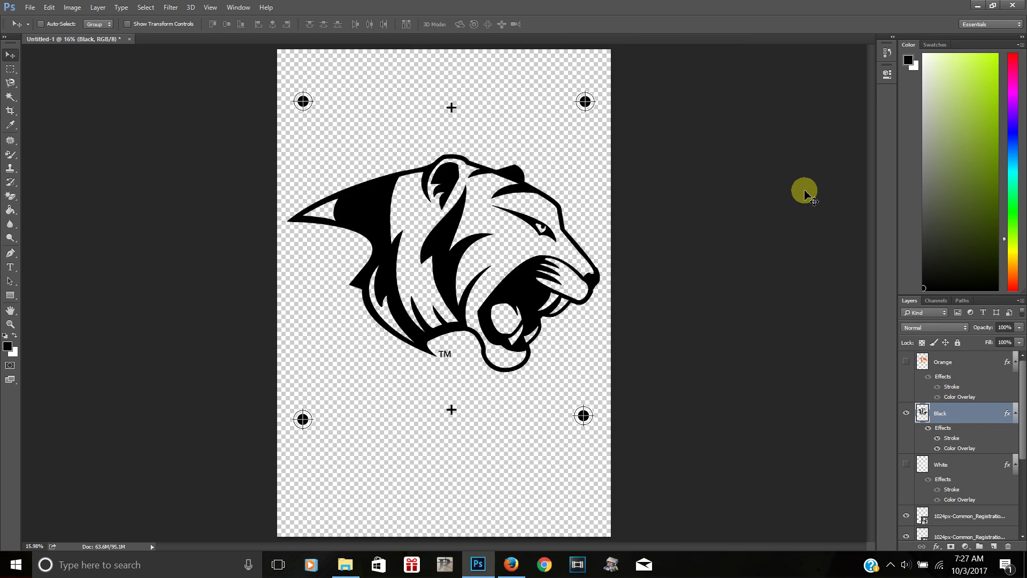